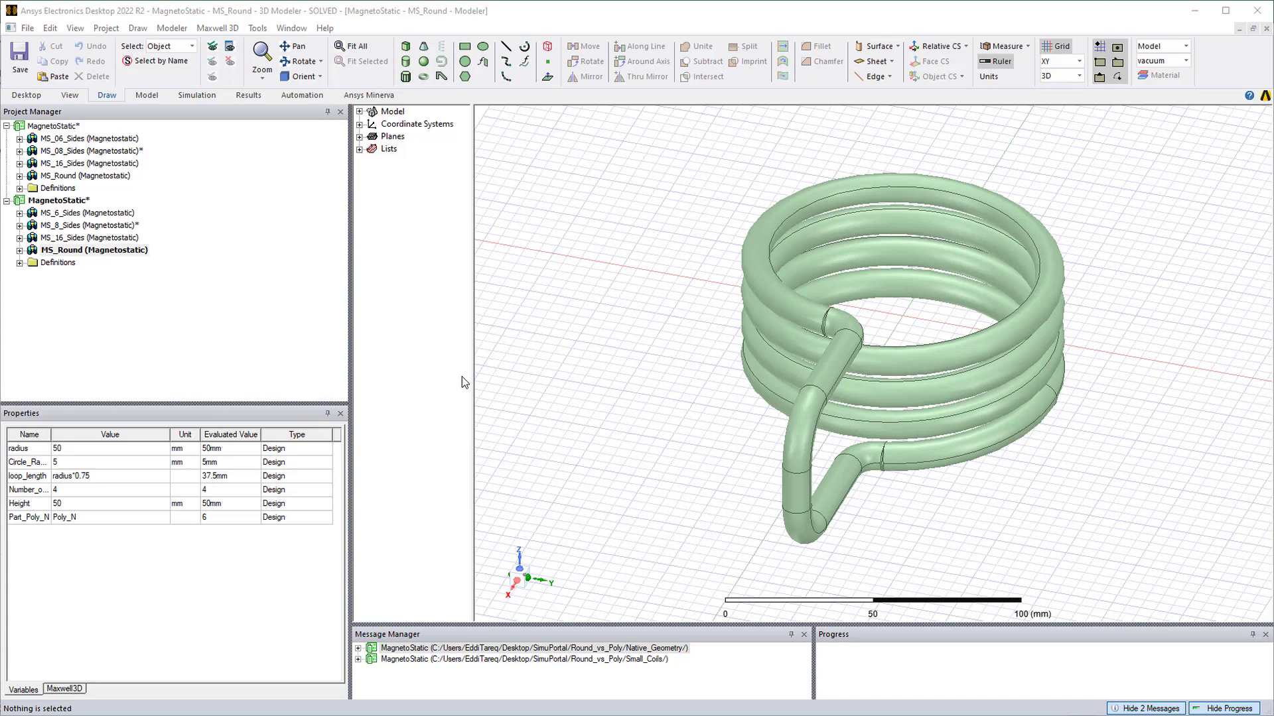
Open the MS_8_Sides octagonal coil design from the Project Manager
double_click(60, 226)
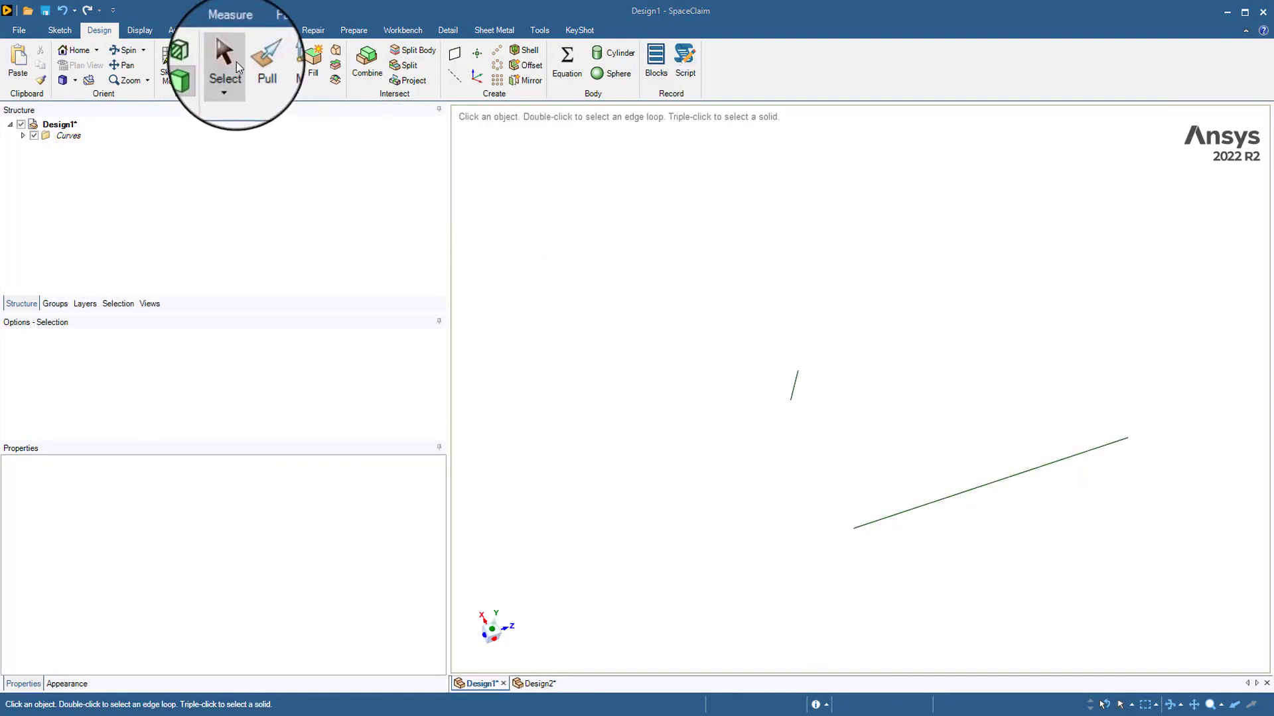
Revolve the long line's endpoint around the short line into a helix 10 mm high
left_click(256, 63)
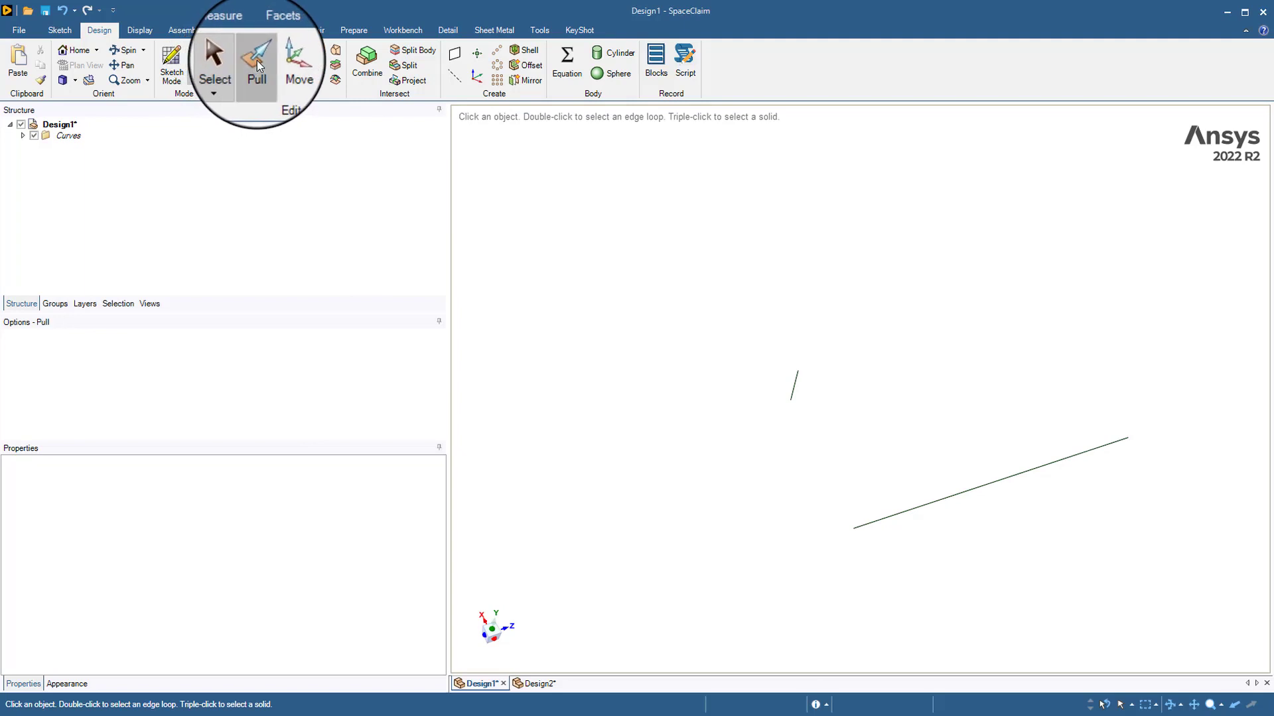
left_click(854, 534)
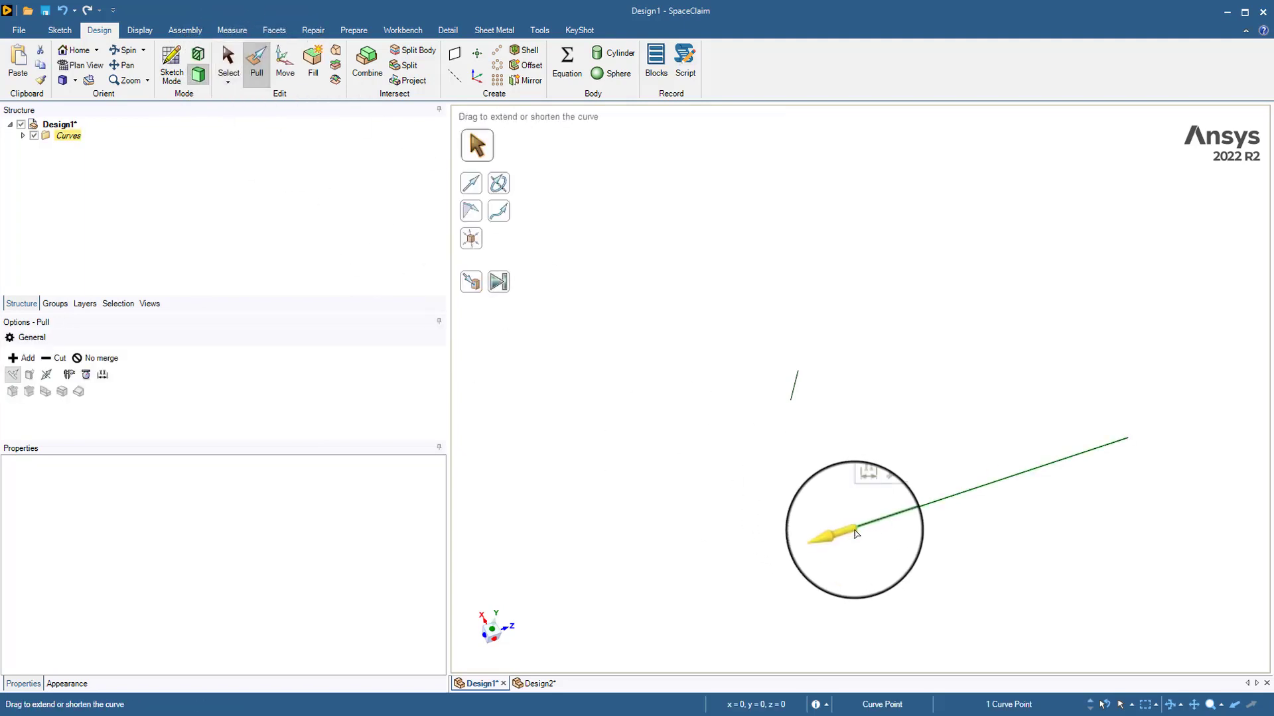
left_click(503, 187)
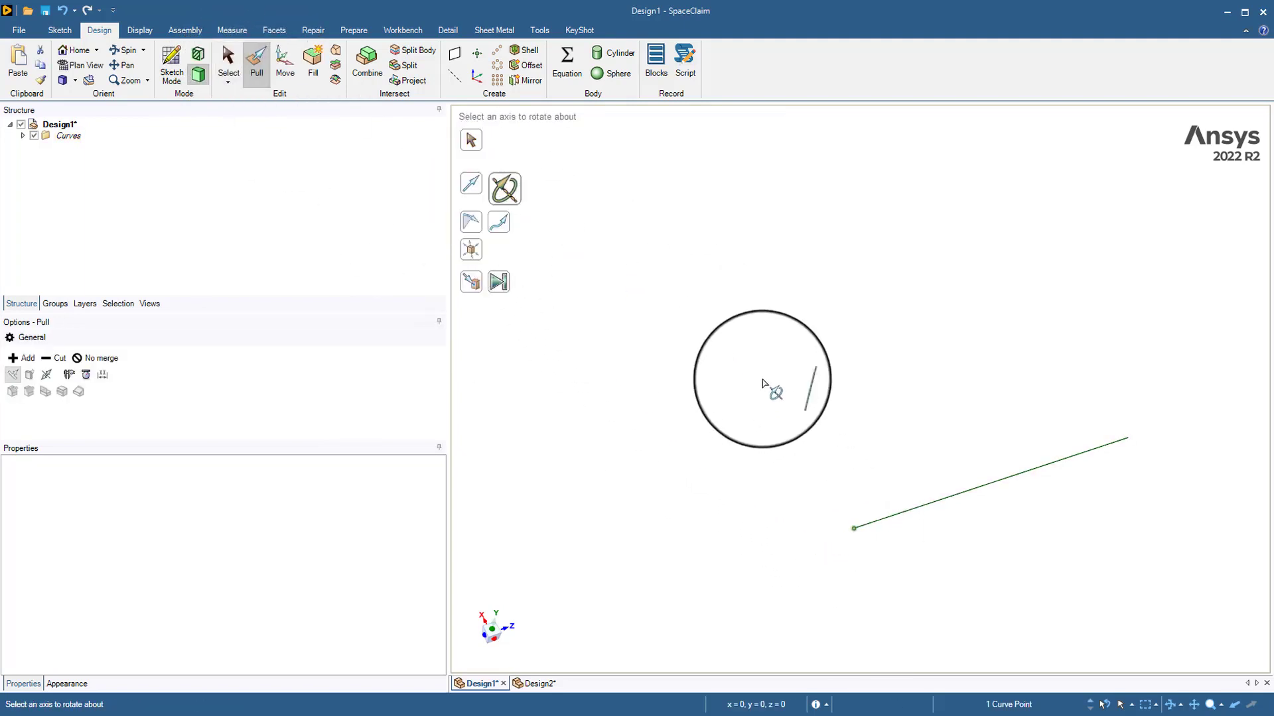
left_click(795, 385)
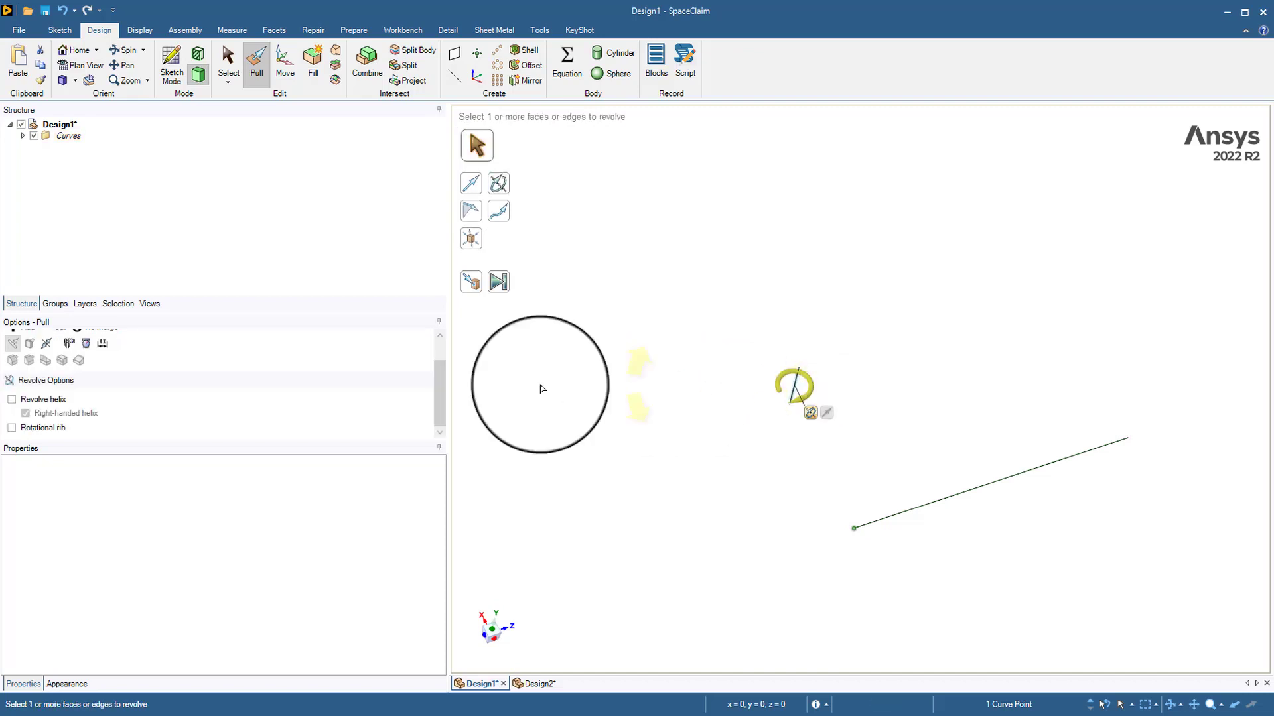
left_click(40, 403)
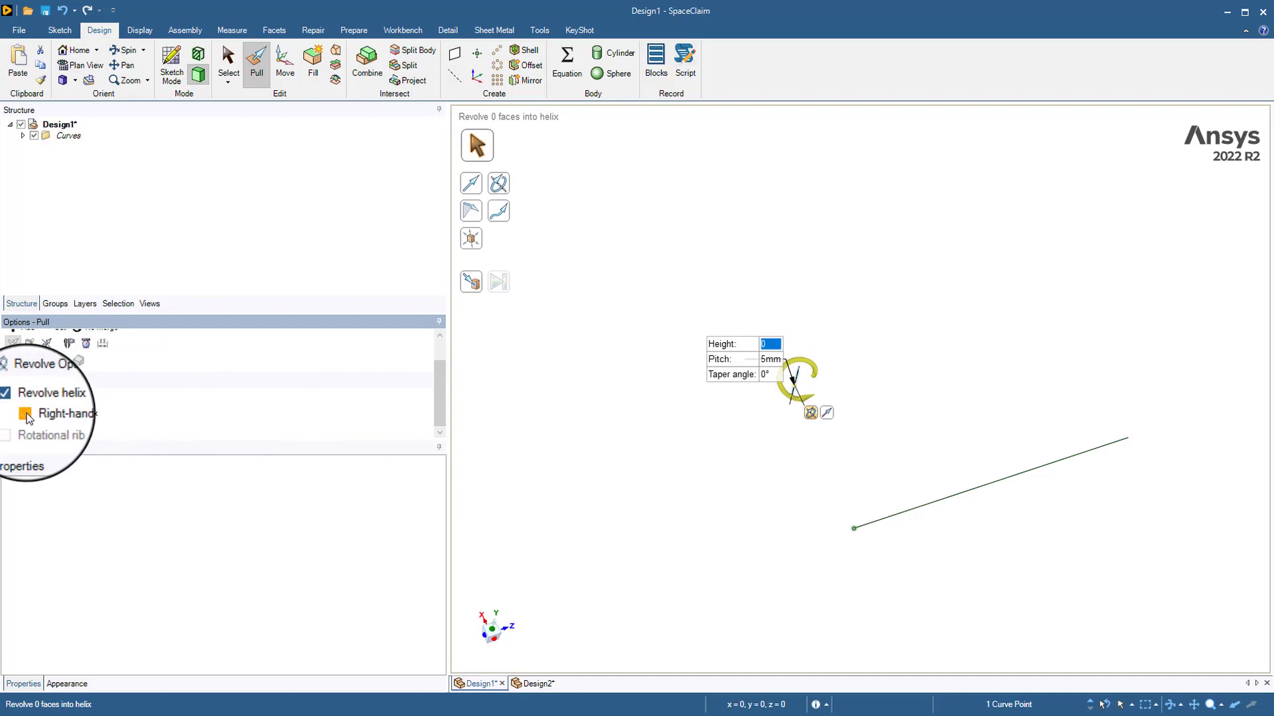
type("10")
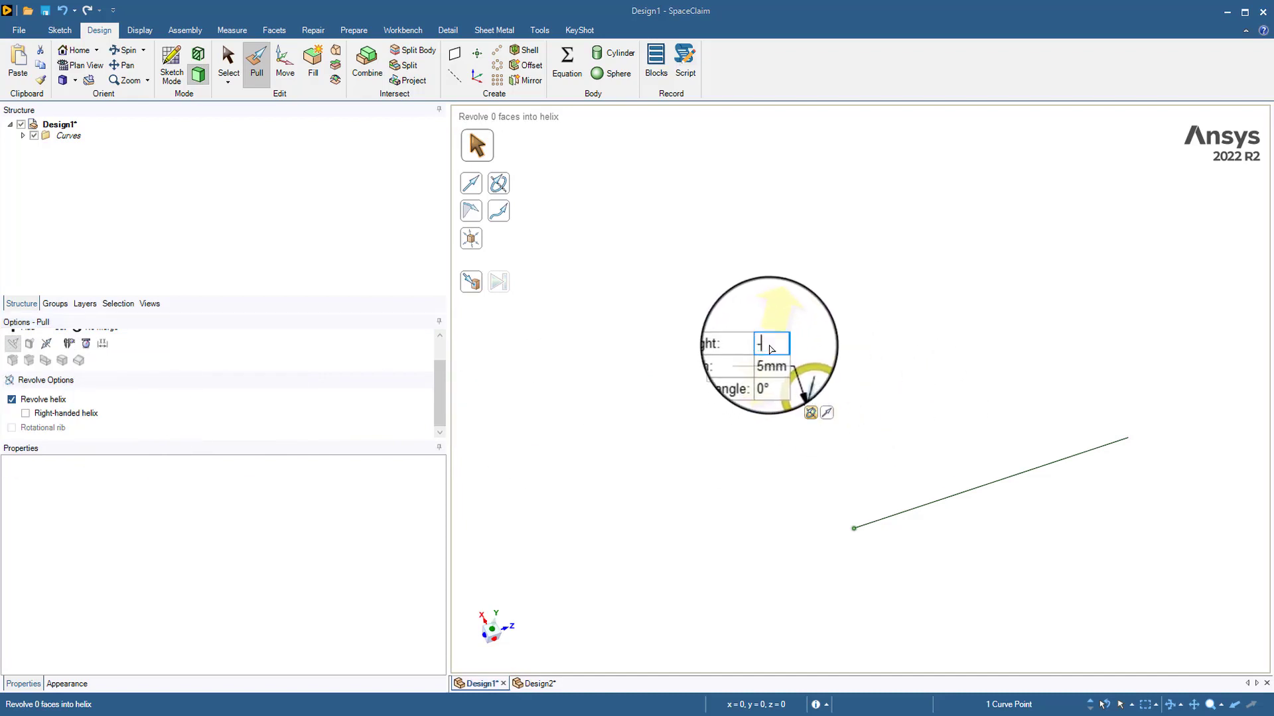
key("Return")
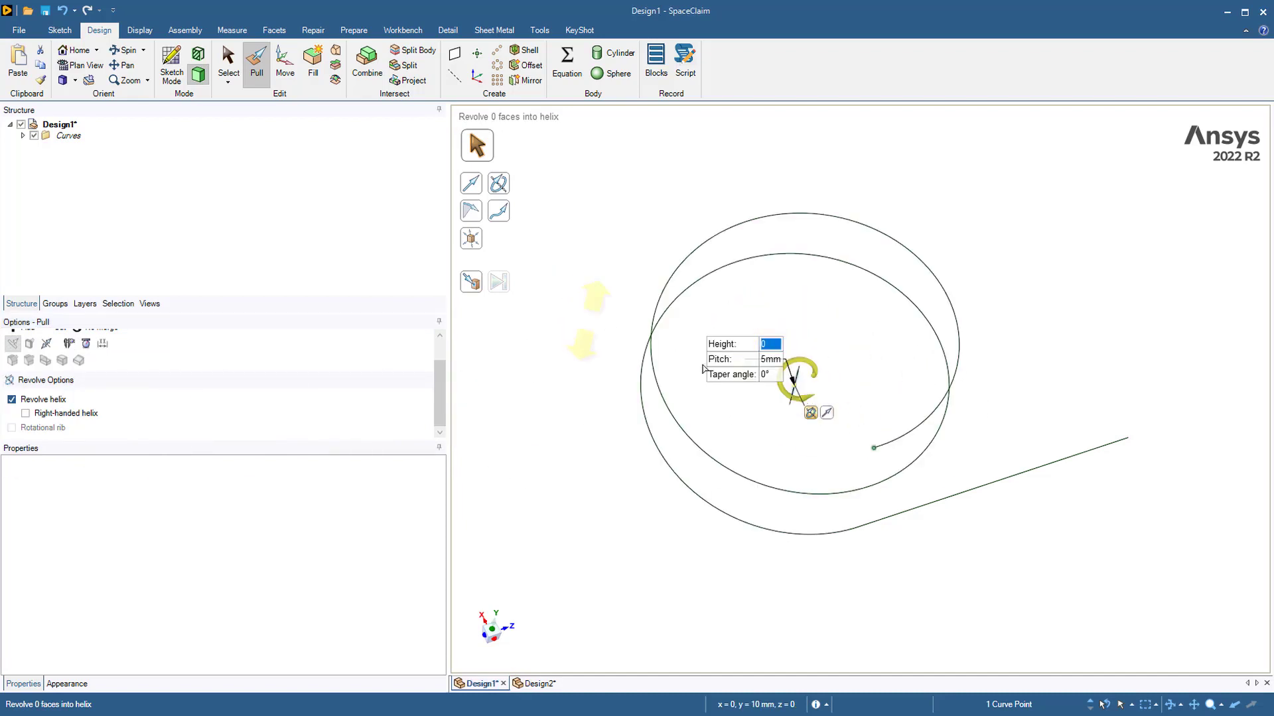
Expand the Curves folder to check the Axis, Helix and Line curves, viewing the helix side-on
left_click(22, 136)
left_click(75, 146)
left_click(66, 170)
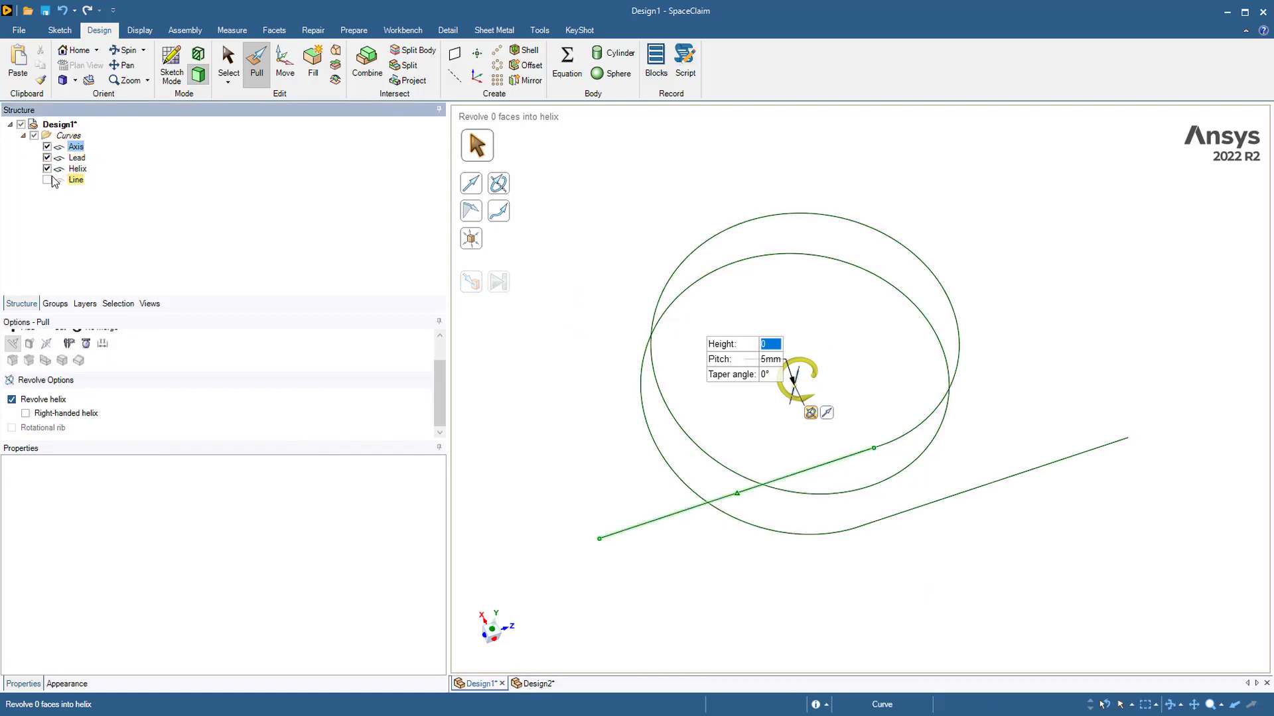
middle_click_drag(966, 552, 915, 469)
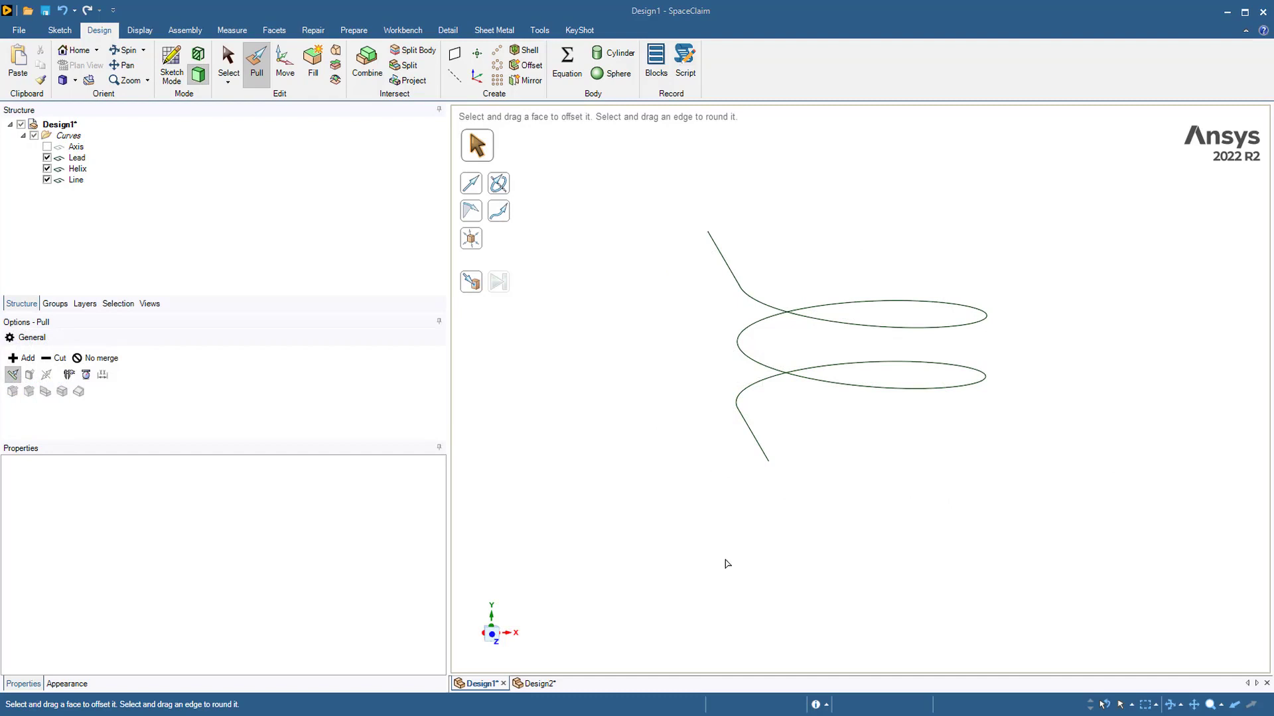
Sketch an 8-sided polygon, 1 mm diameter at 0°, on the lead line's end as a surface
left_click(54, 30)
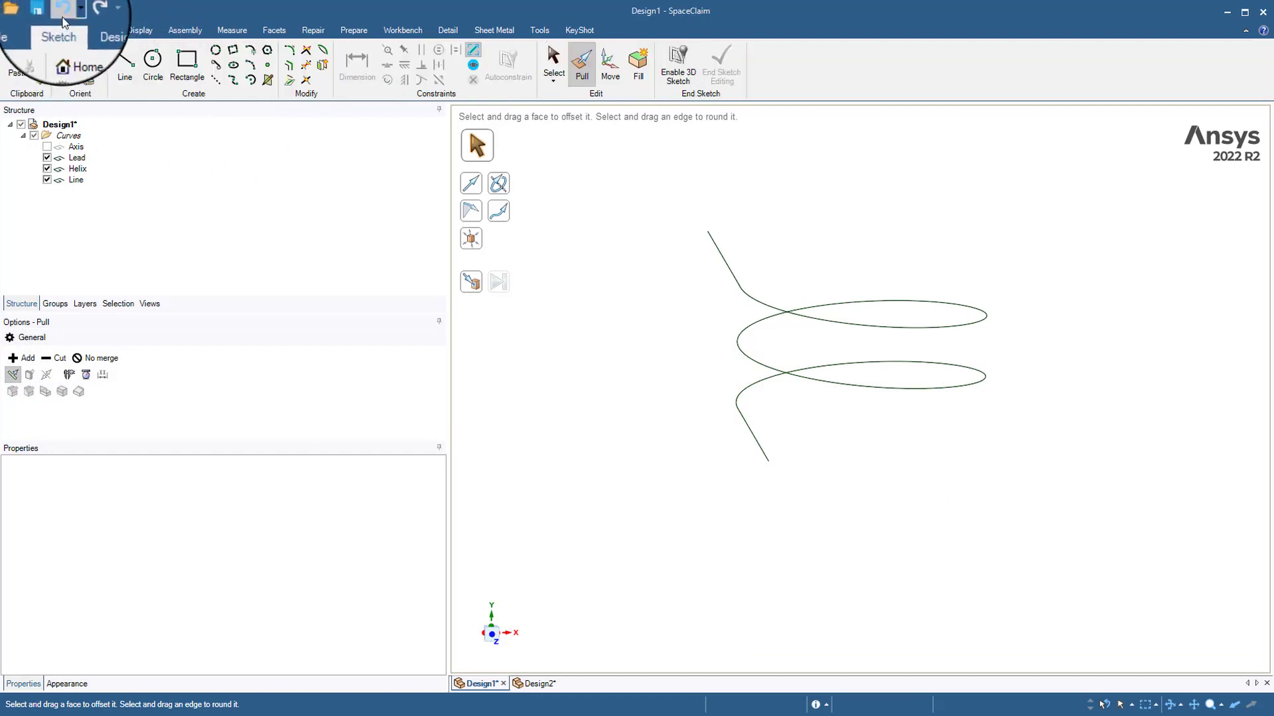
left_click(267, 49)
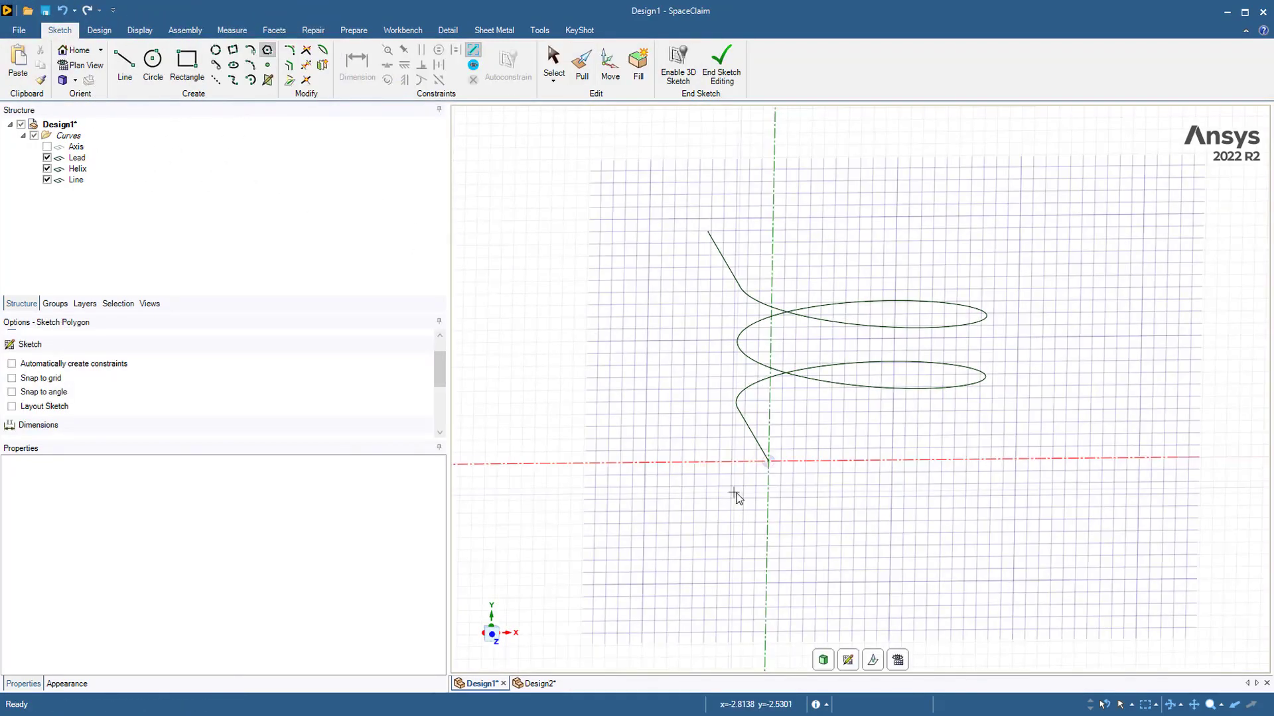
left_click(775, 468)
scroll(769, 494, "up", 3)
scroll(769, 489, "up", 3)
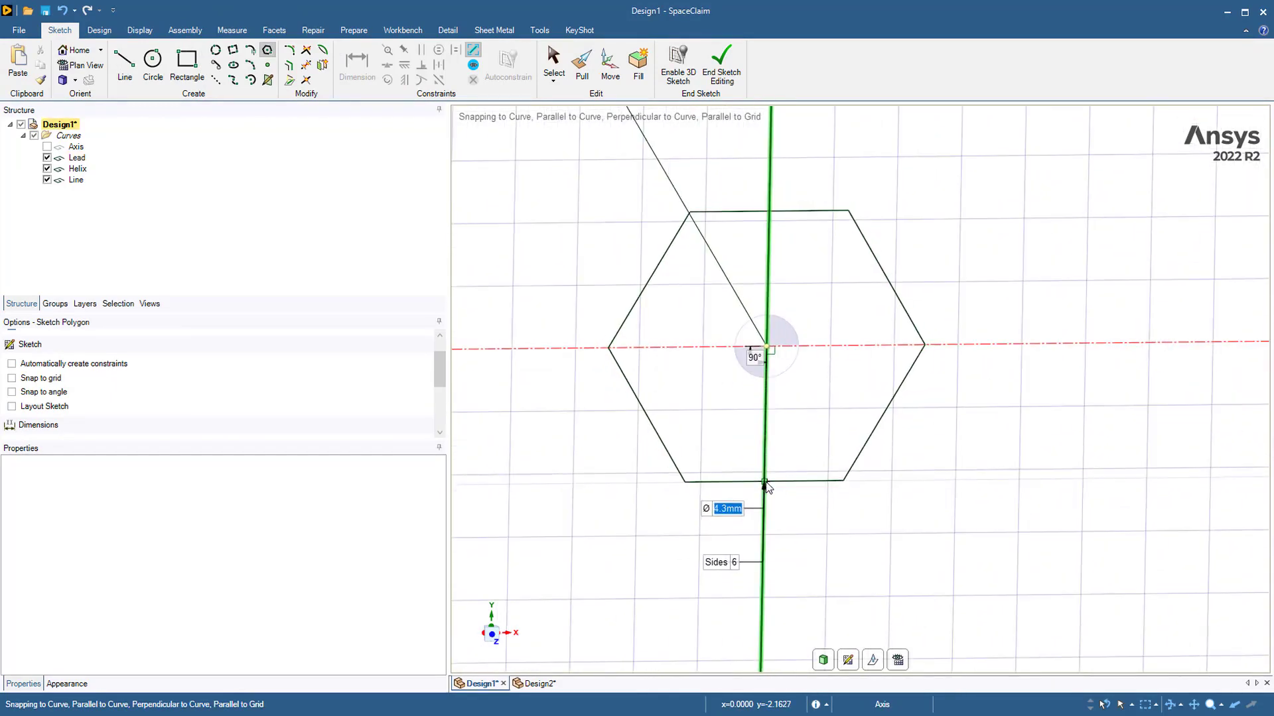
type("1")
key("Tab")
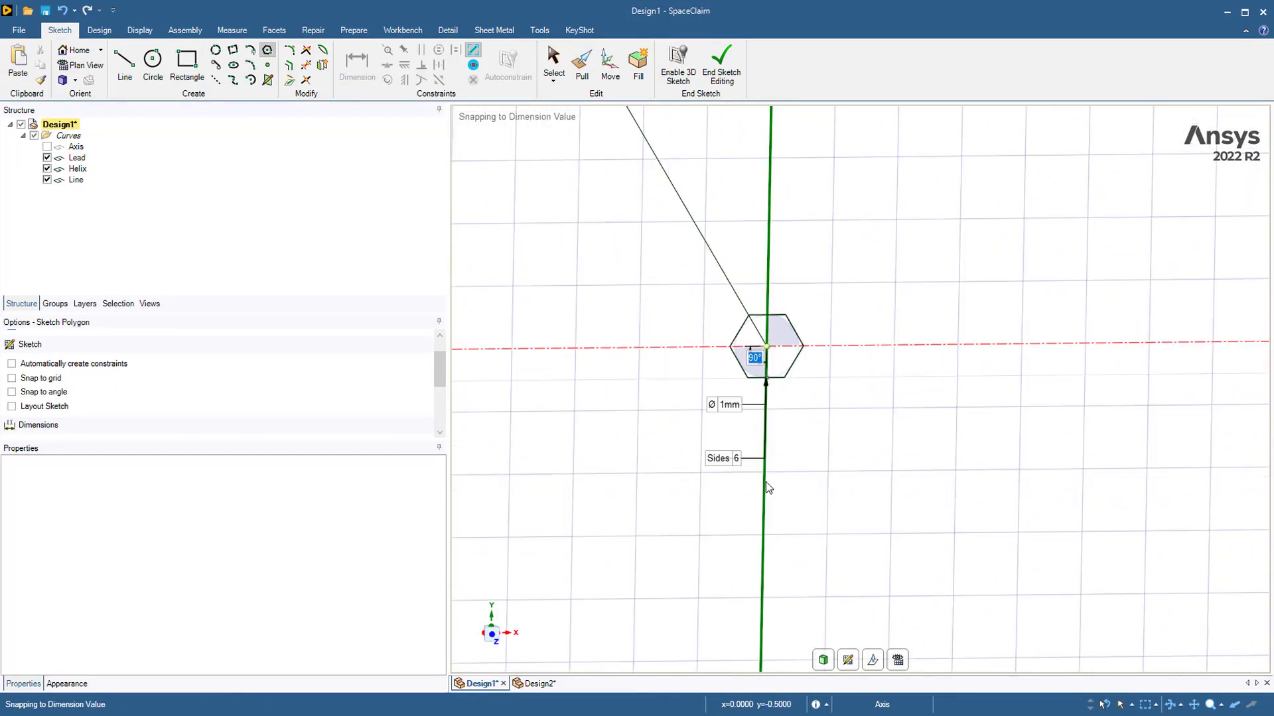
type("0")
key("Tab")
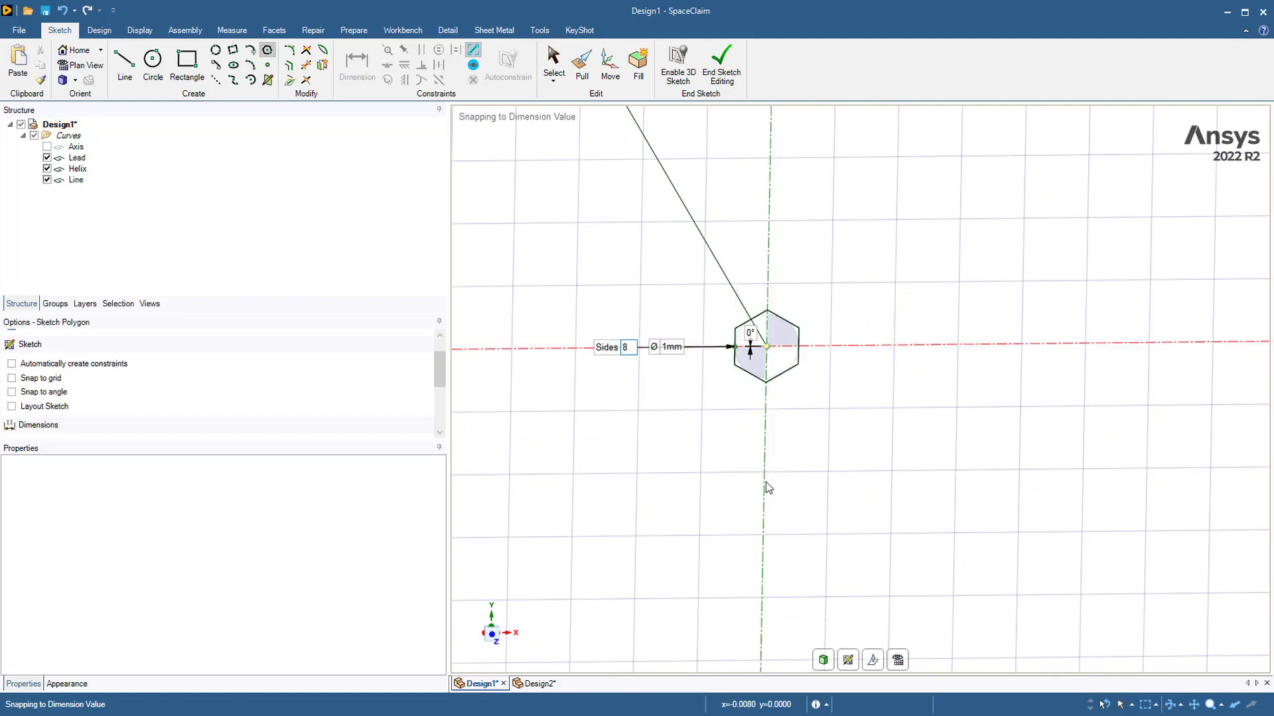
type("8")
key("Return")
left_click(718, 53)
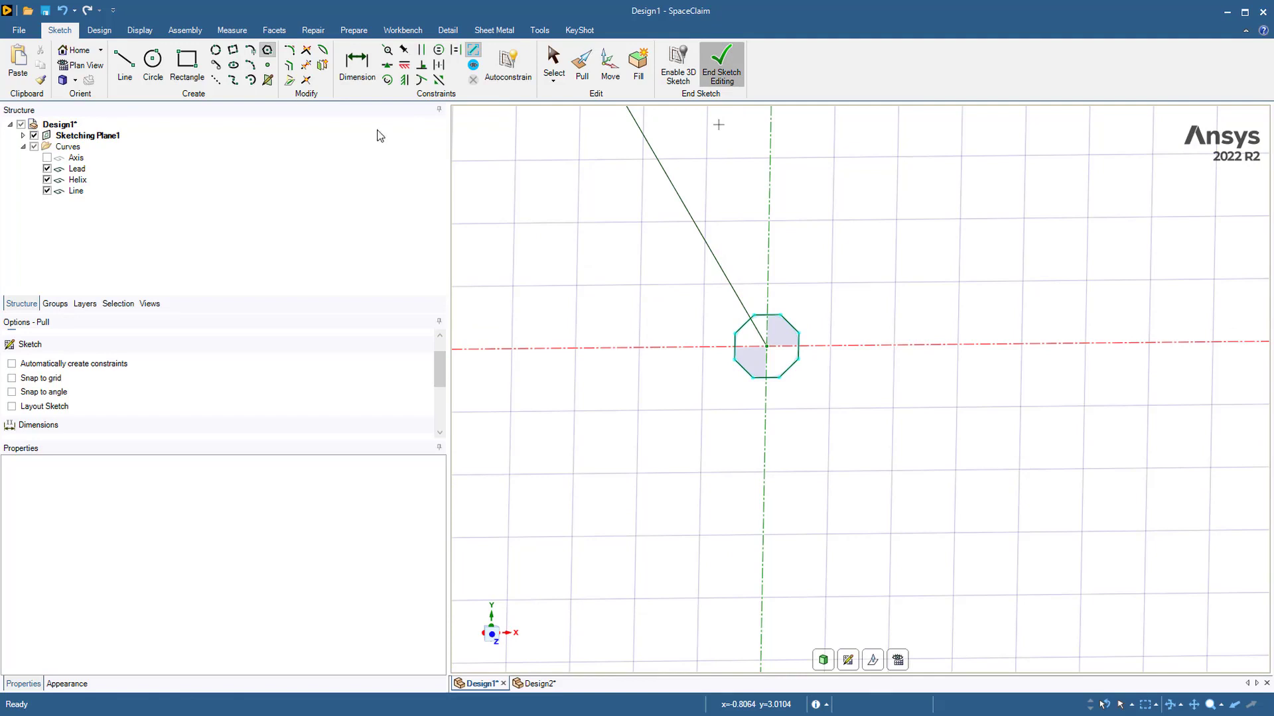
Hide the octagon surface and make a 1 mm circle surface at the lead line's end
left_click(34, 135)
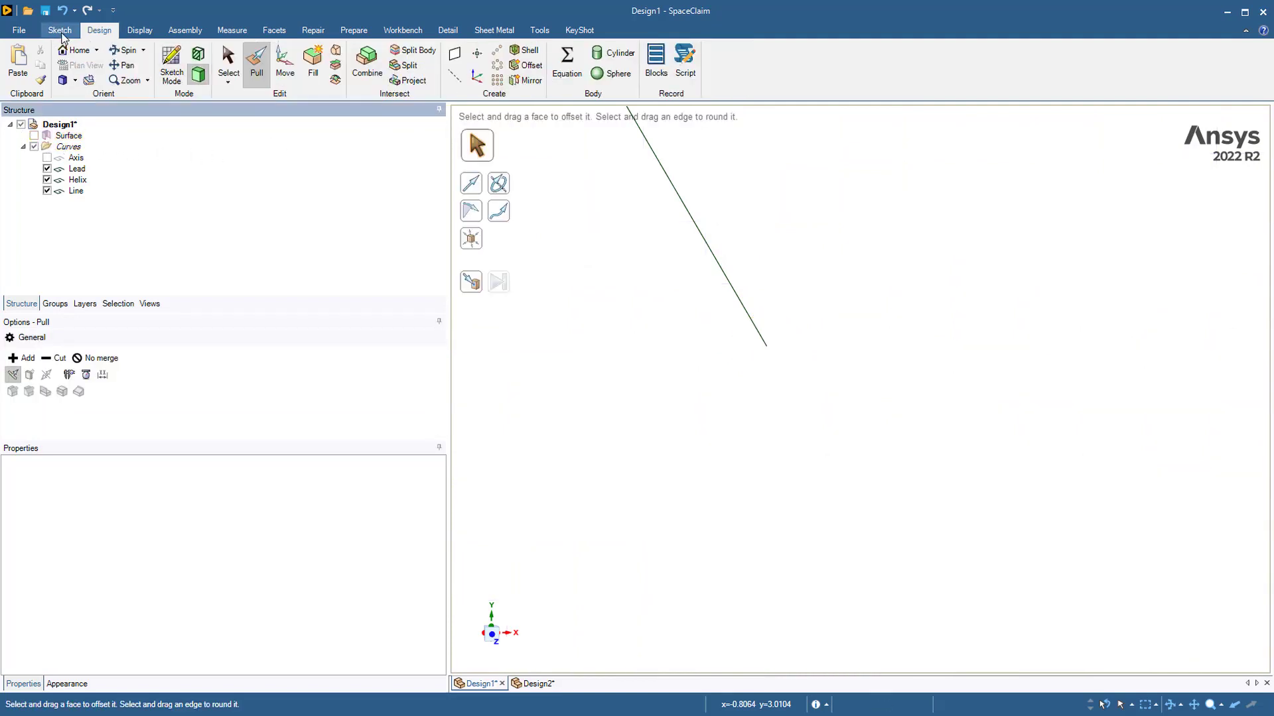
left_click(60, 30)
left_click(152, 63)
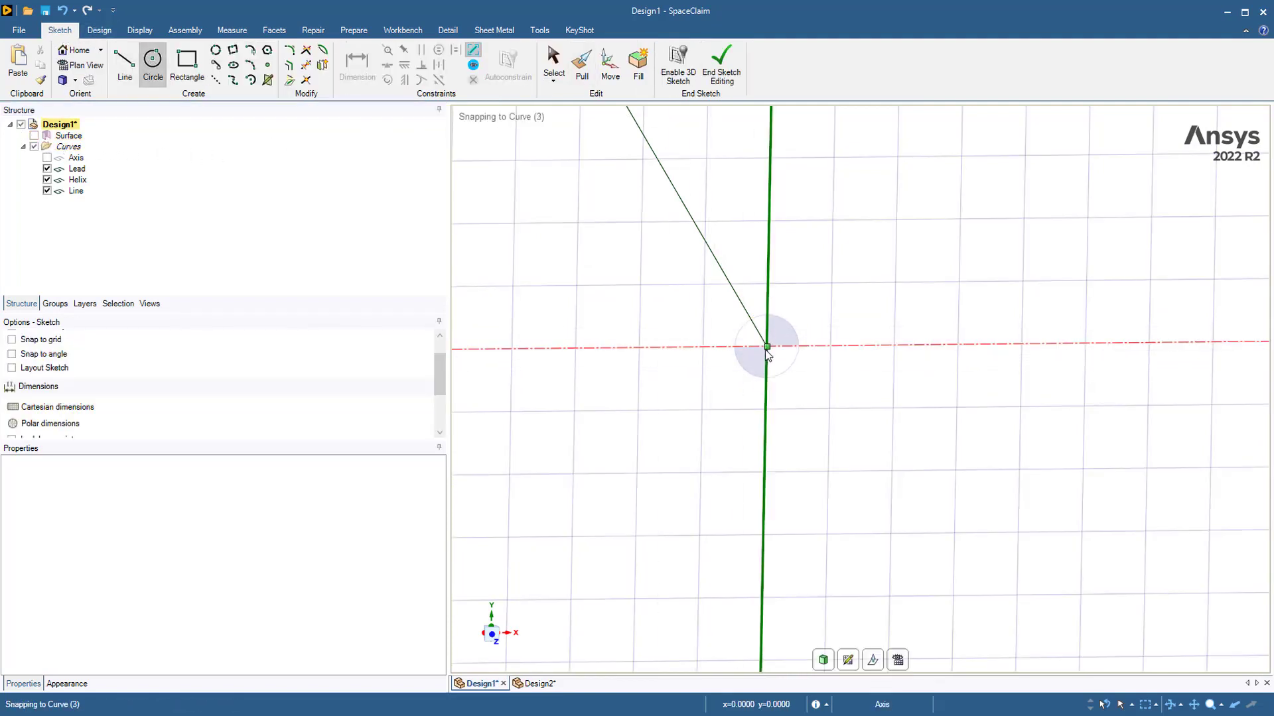
left_click(766, 346)
type("1mm")
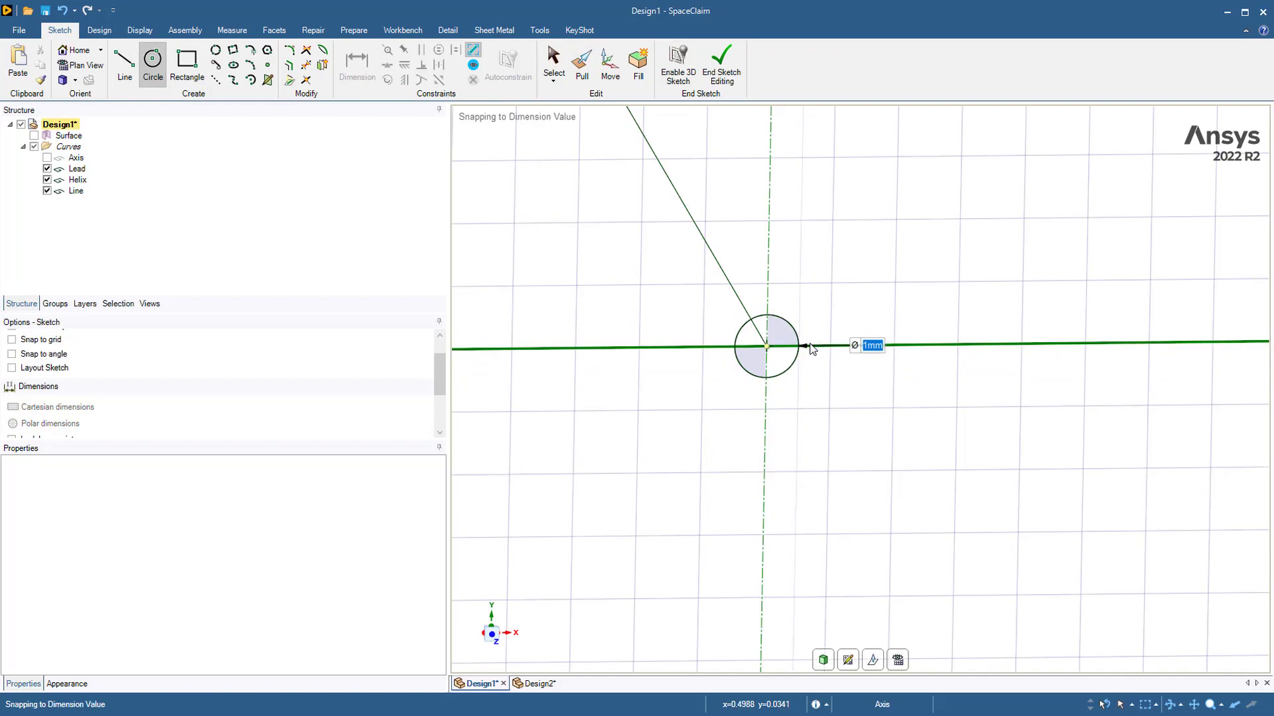
key("Return")
left_click(722, 70)
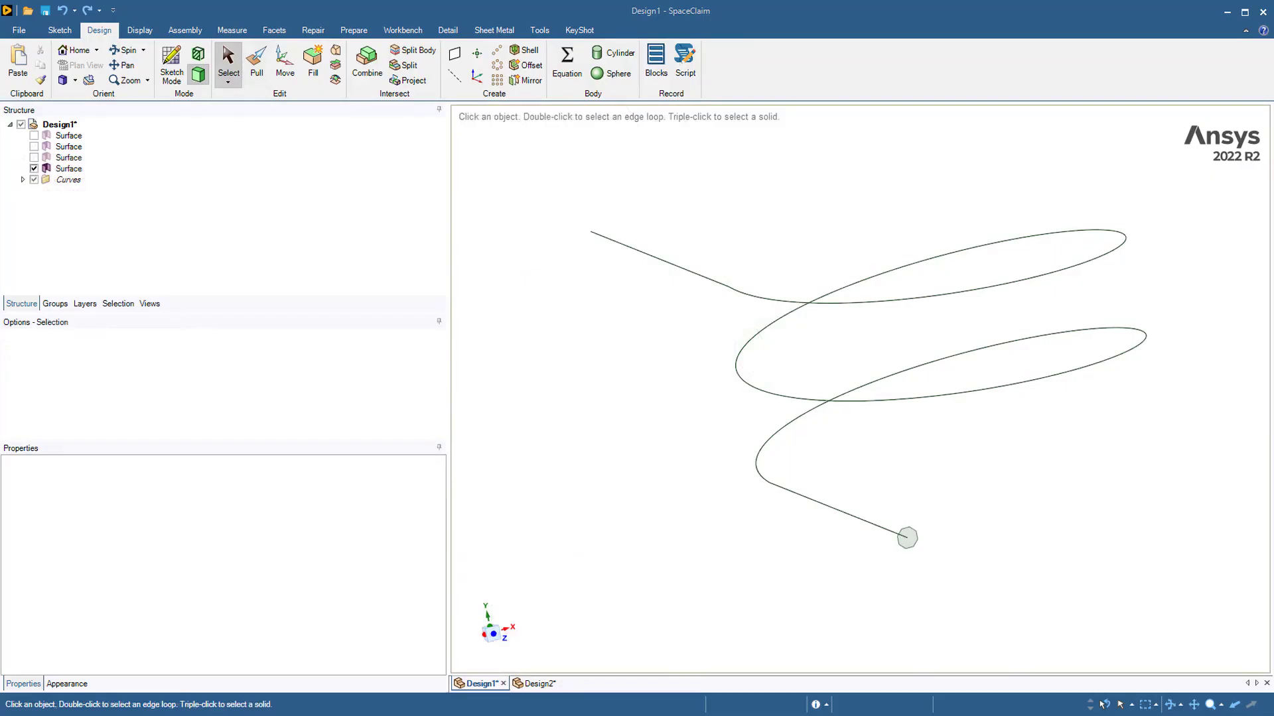
Sweep the circular surface along the lead line, helix and upper straight line into a full solid coil
left_click(909, 539)
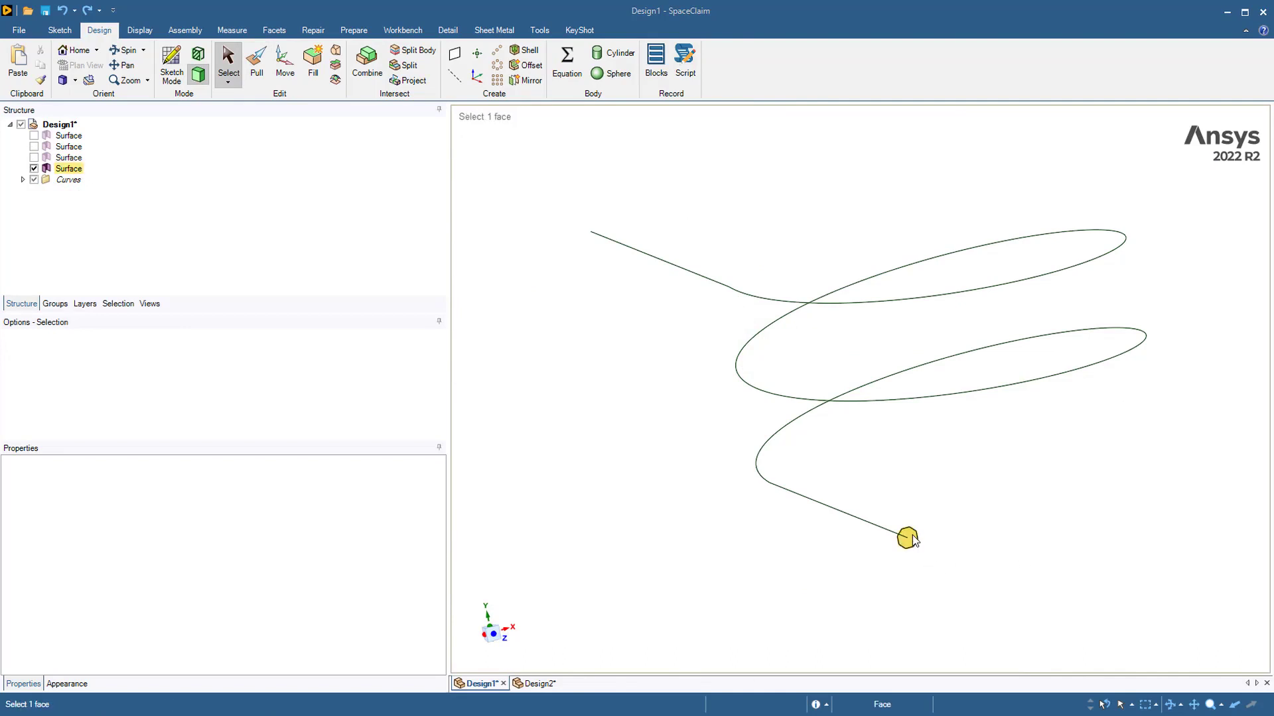
left_click(256, 57)
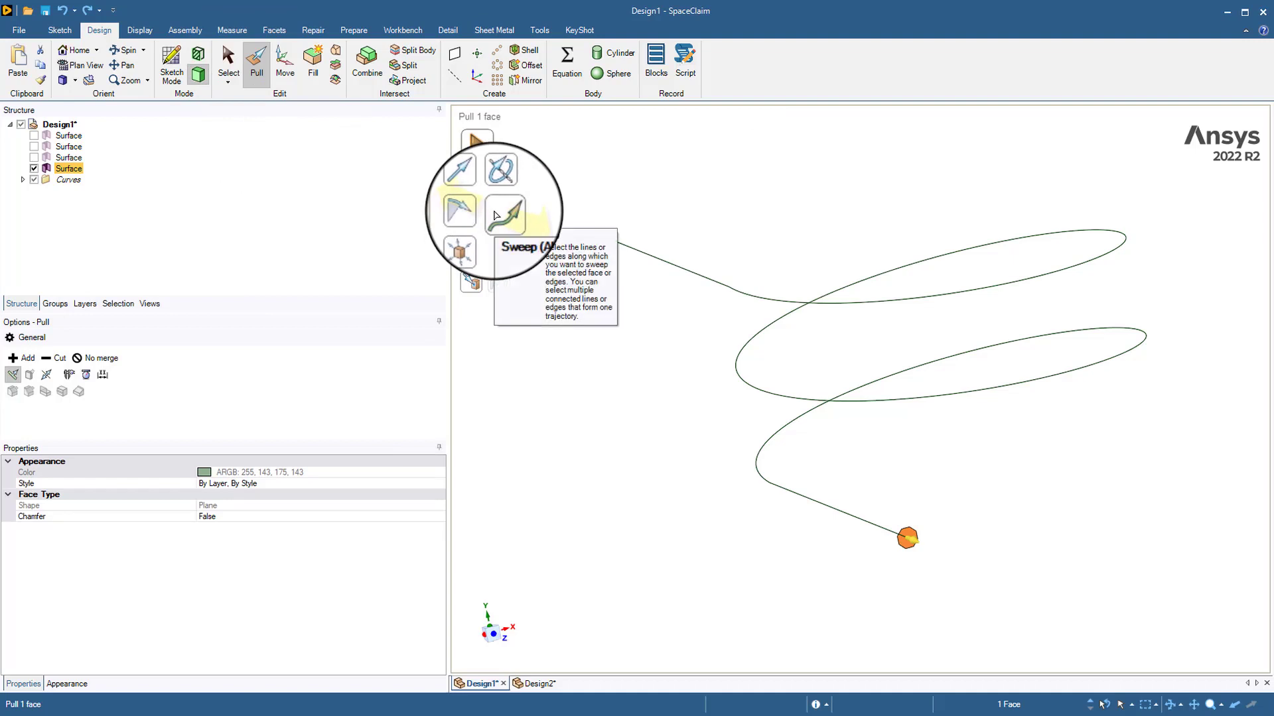
left_click(494, 214)
left_click(808, 504)
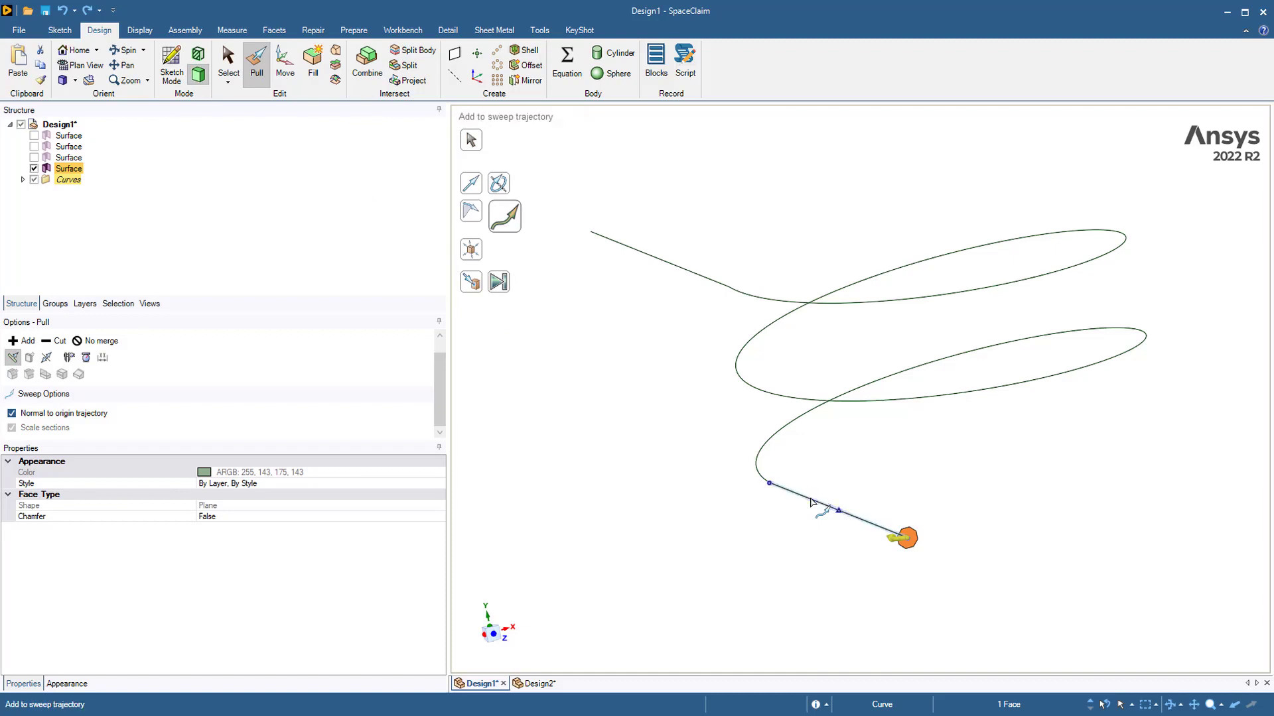
left_click(782, 440)
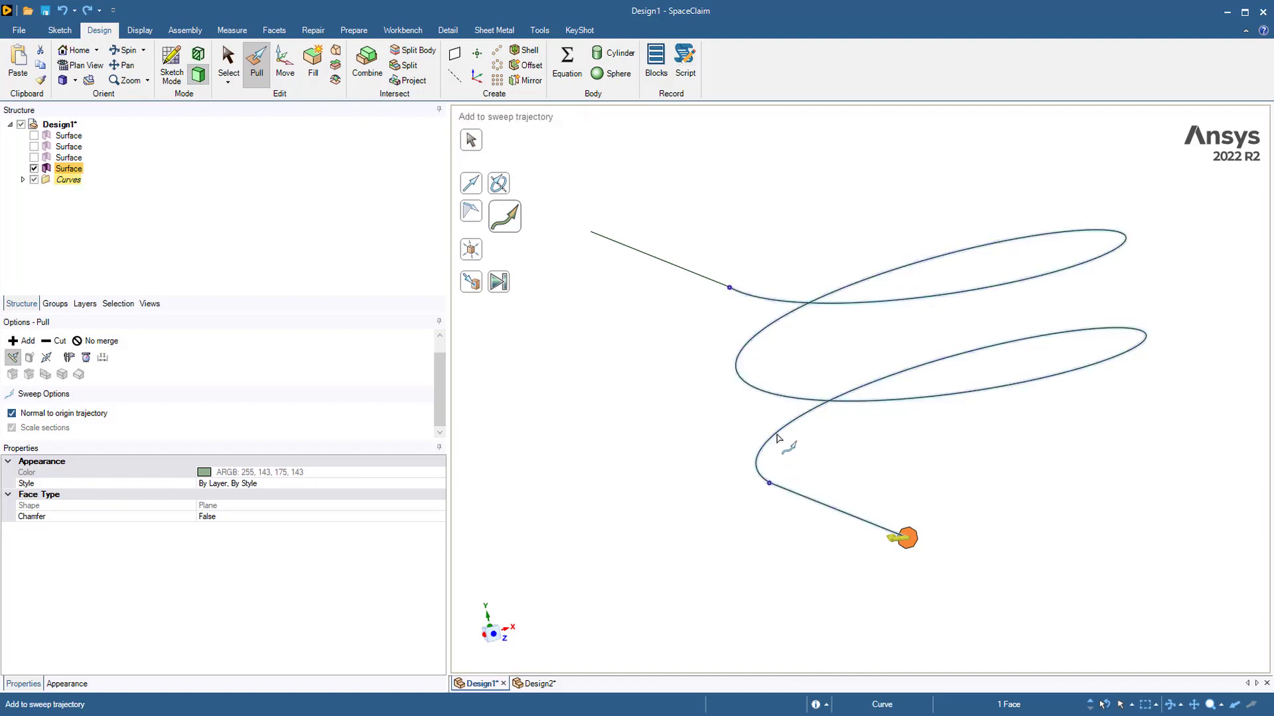
left_click(653, 259)
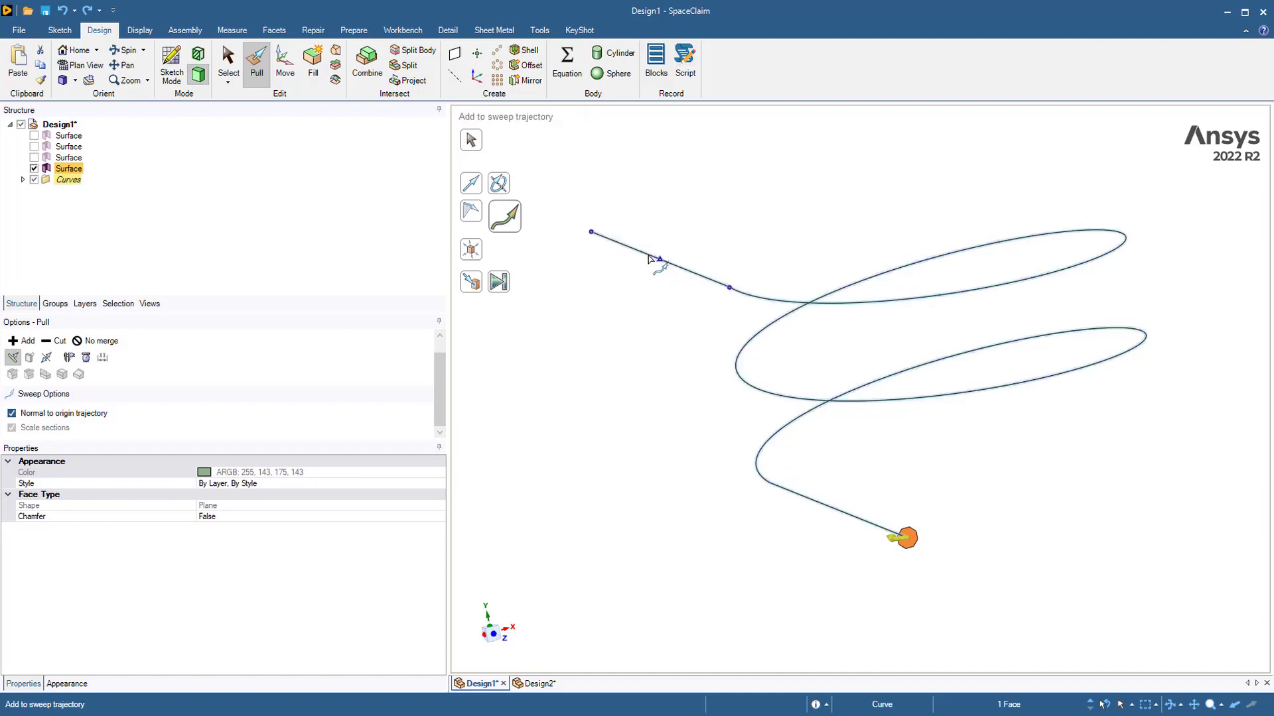
left_click(496, 286)
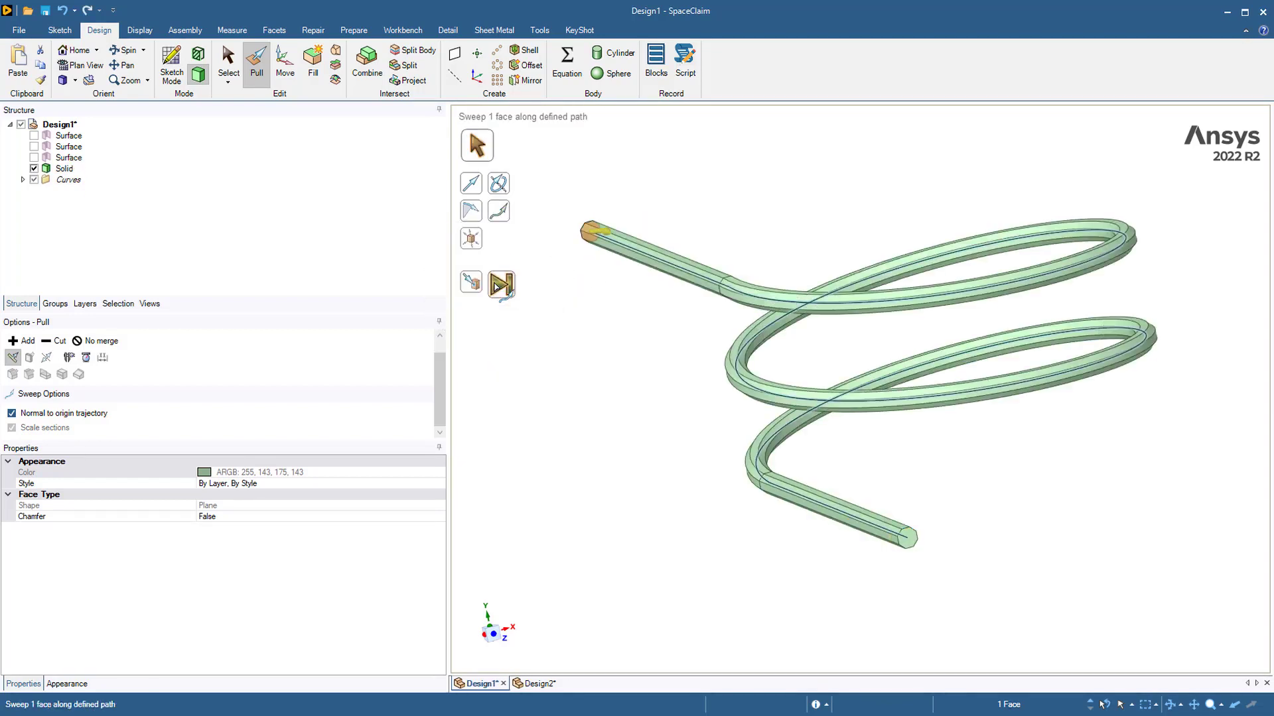
key("Escape")
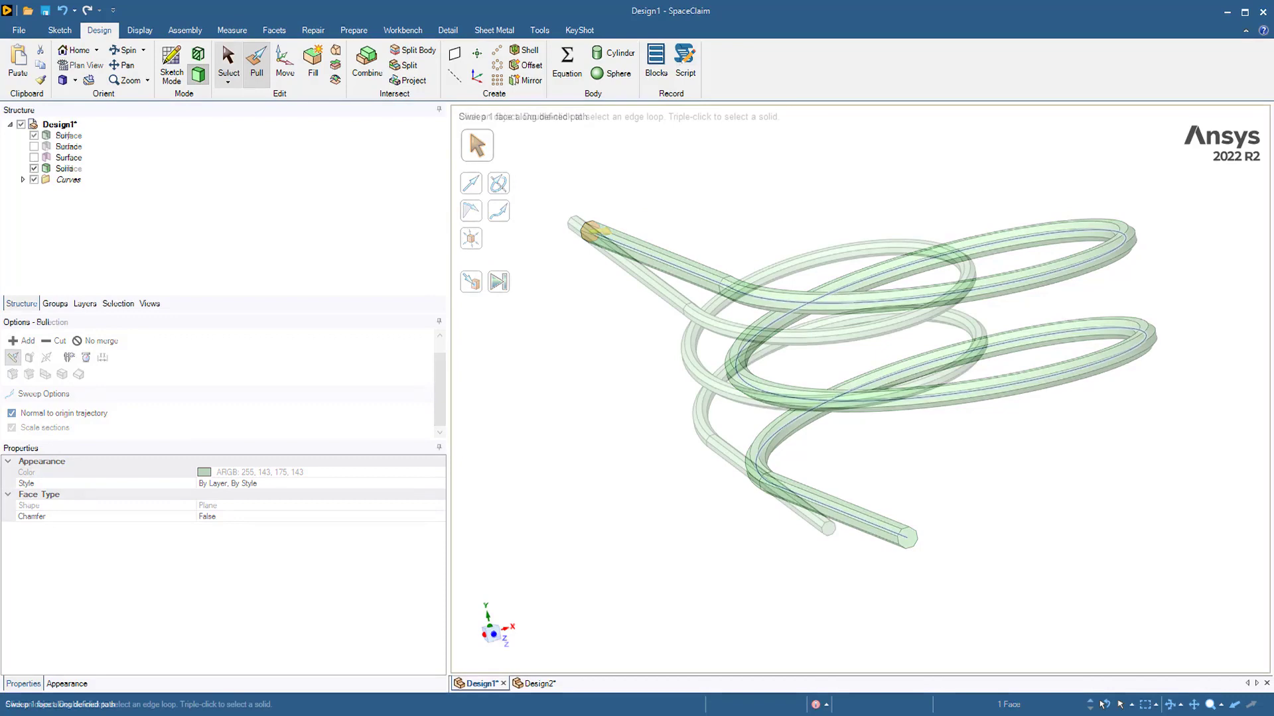
Toggle the Poly and Round coil bodies on and off to compare their sections
middle_click_drag(833, 524, 797, 457)
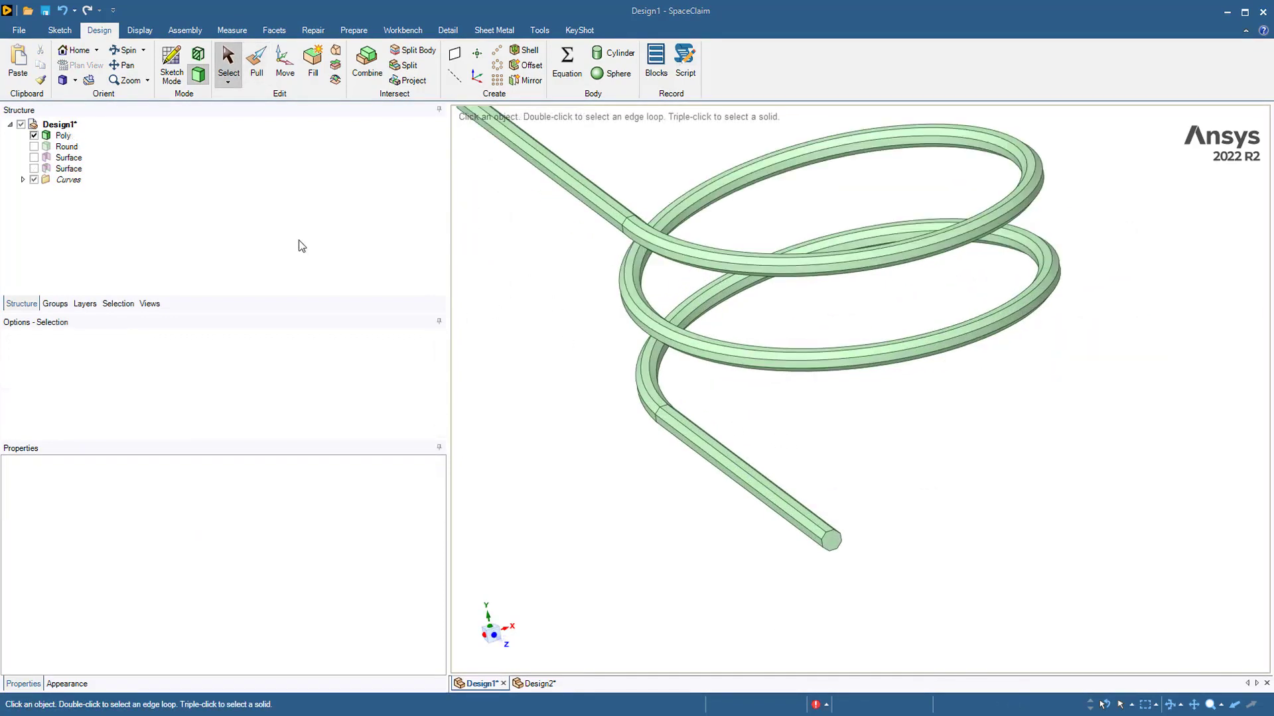
left_click(34, 135)
left_click(34, 146)
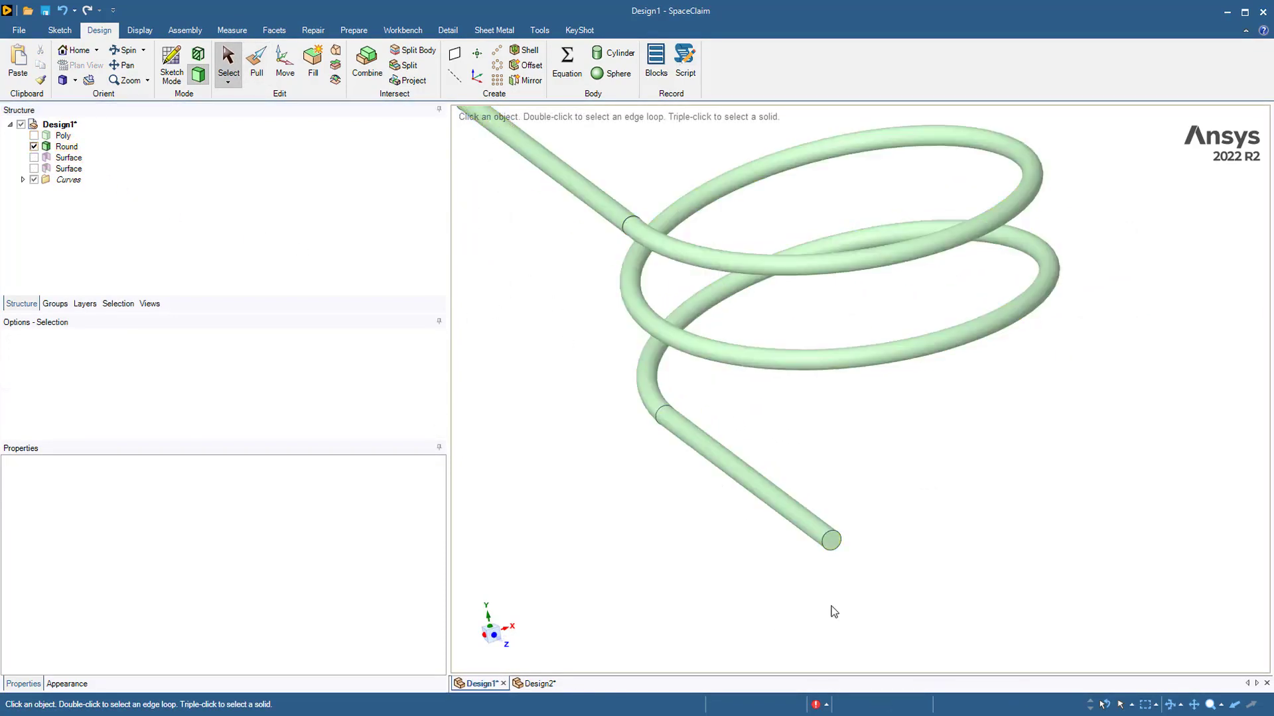
scroll(836, 584, "up", 5)
scroll(929, 504, "down", 5)
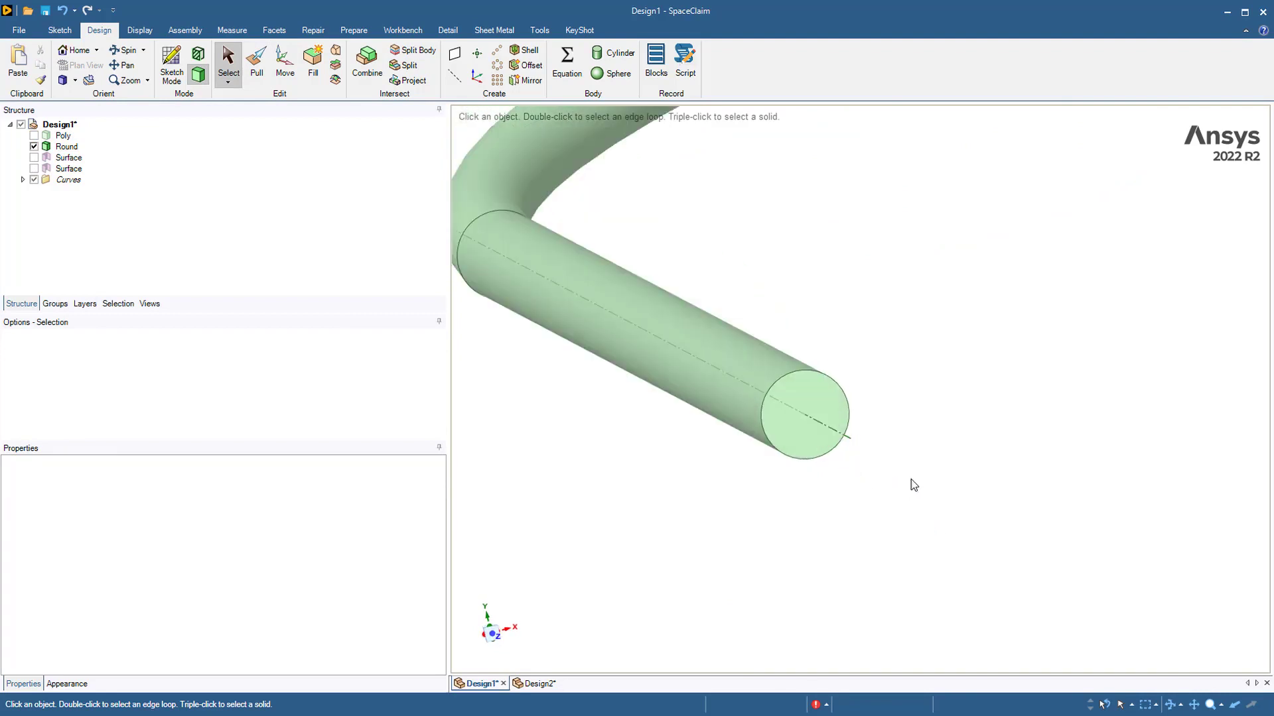
left_click(33, 135)
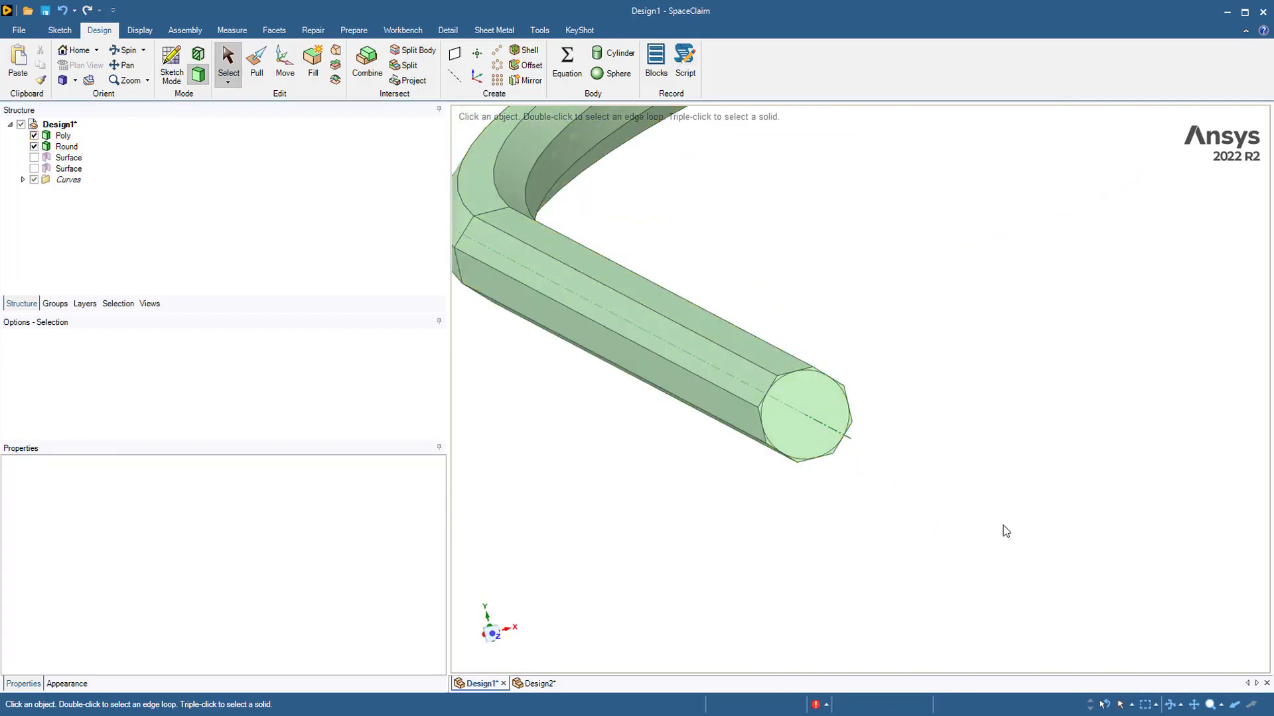
Inspect the tube end up close, then hide the coil bodies leaving the end surfaces
middle_click_drag(1002, 528, 966, 483)
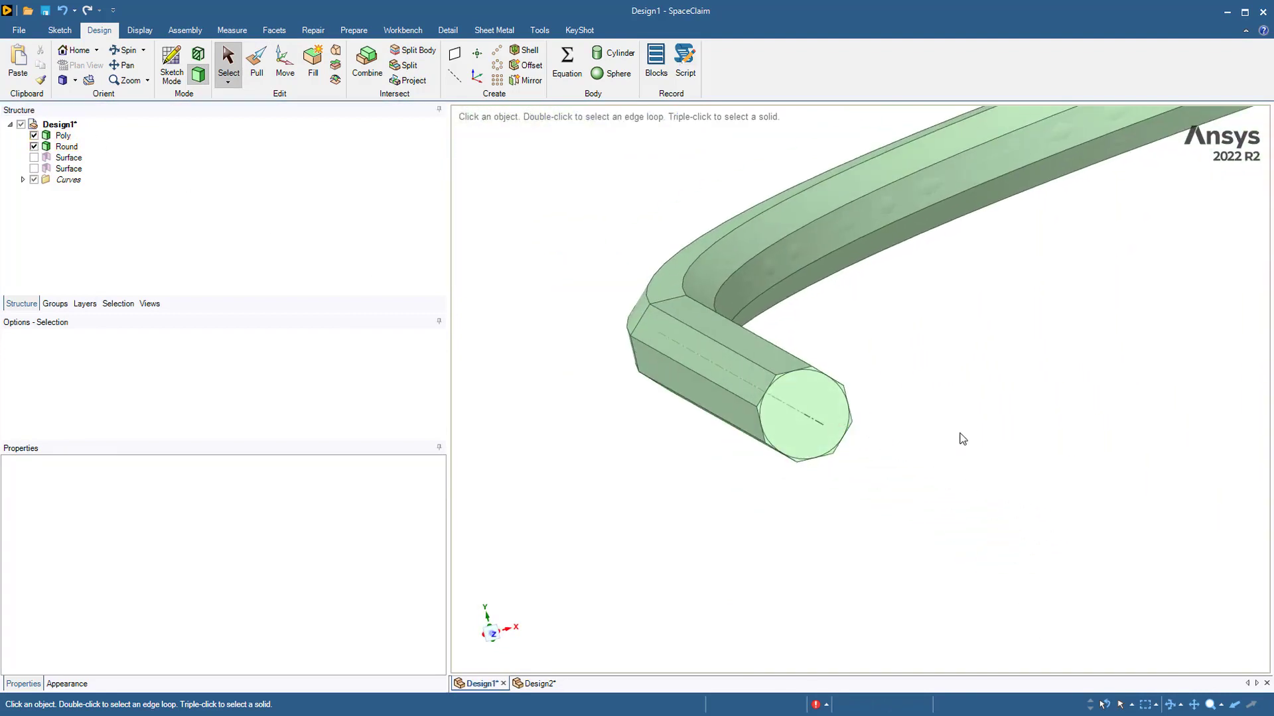
scroll(961, 438, "up", 5)
scroll(930, 378, "down", 10)
scroll(938, 348, "up", 2)
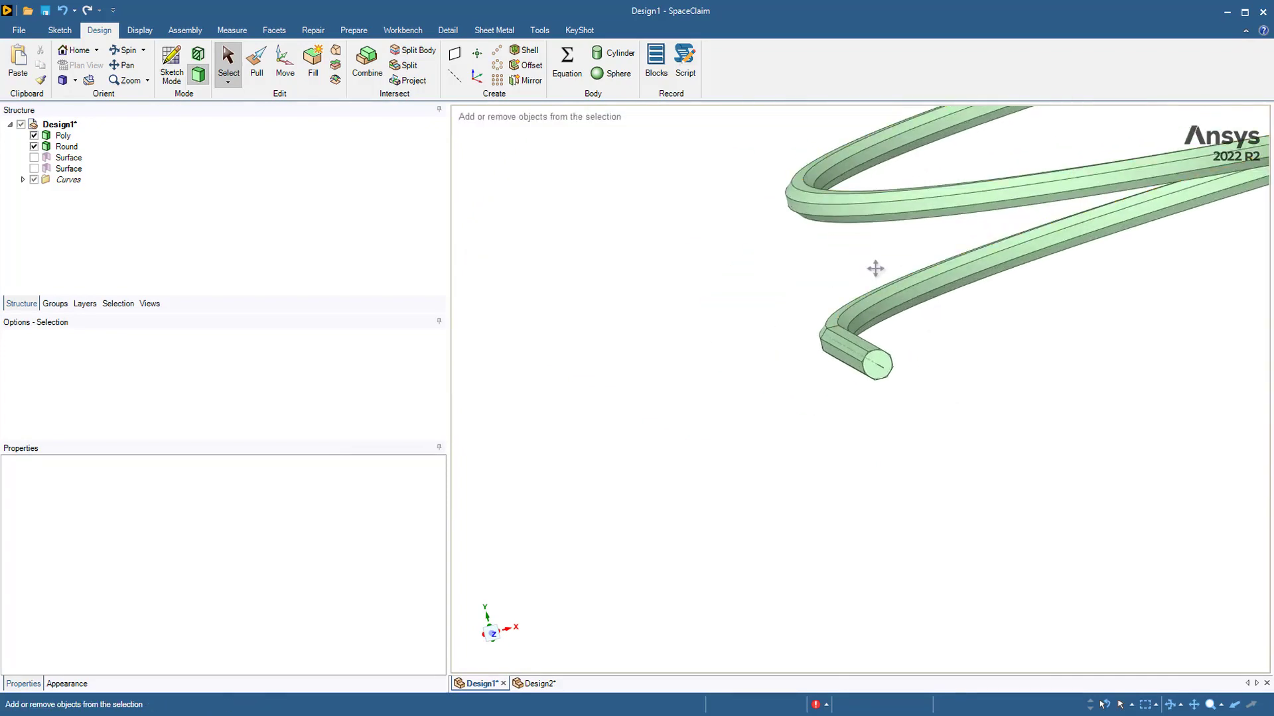
scroll(876, 270, "down", 3)
scroll(834, 312, "up", 4)
scroll(851, 292, "down", 4)
key("ctrl+h")
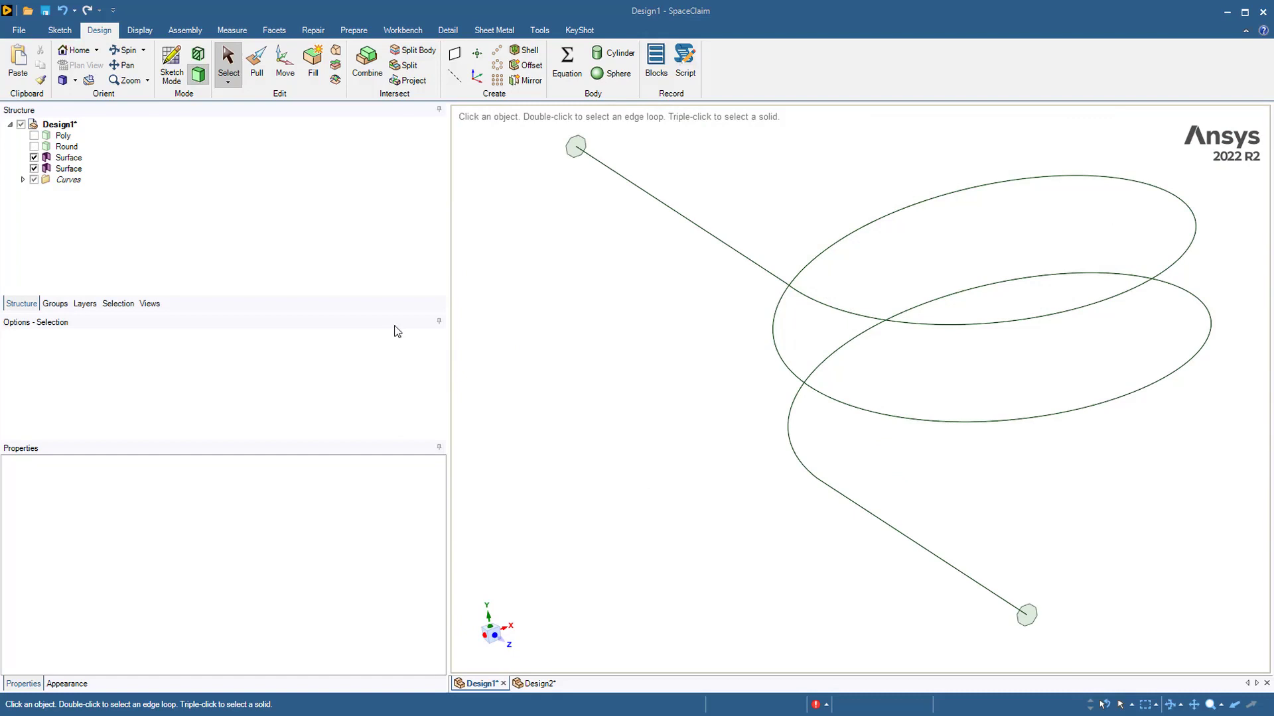
Select both end profile surfaces together in the Structure tree
left_click(69, 158)
left_click(69, 168)
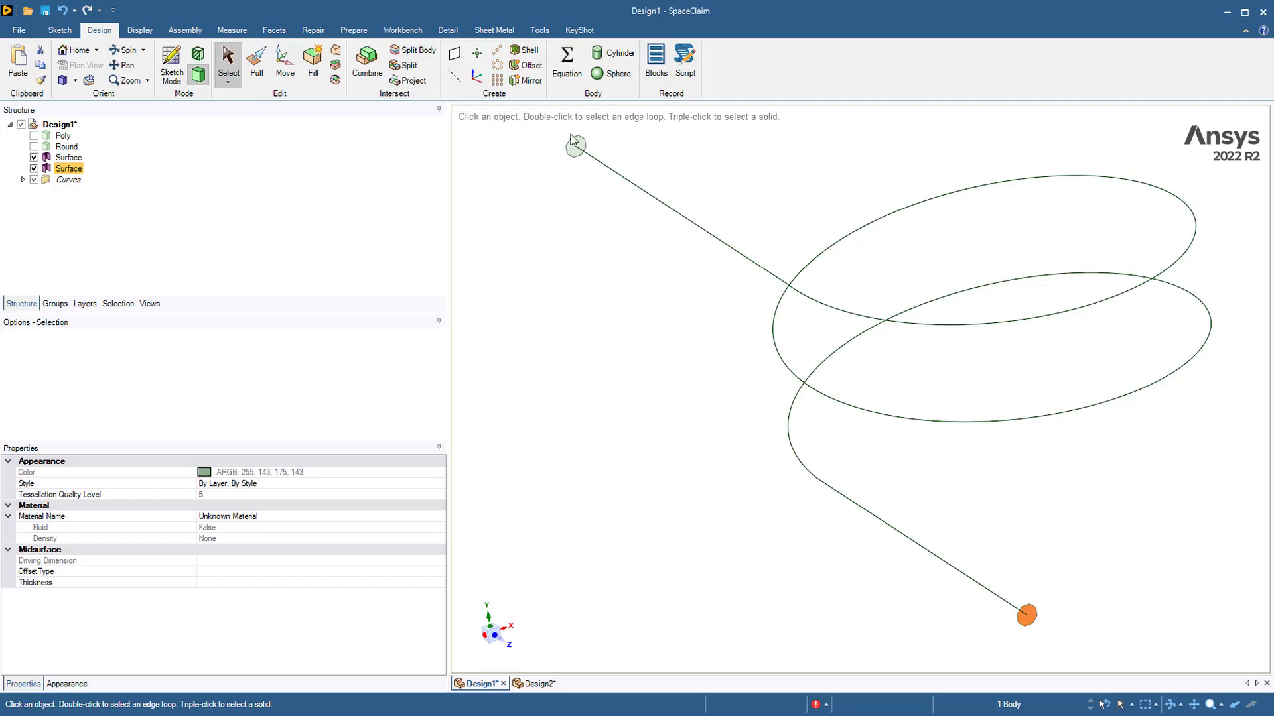
left_click(69, 157, "ctrl")
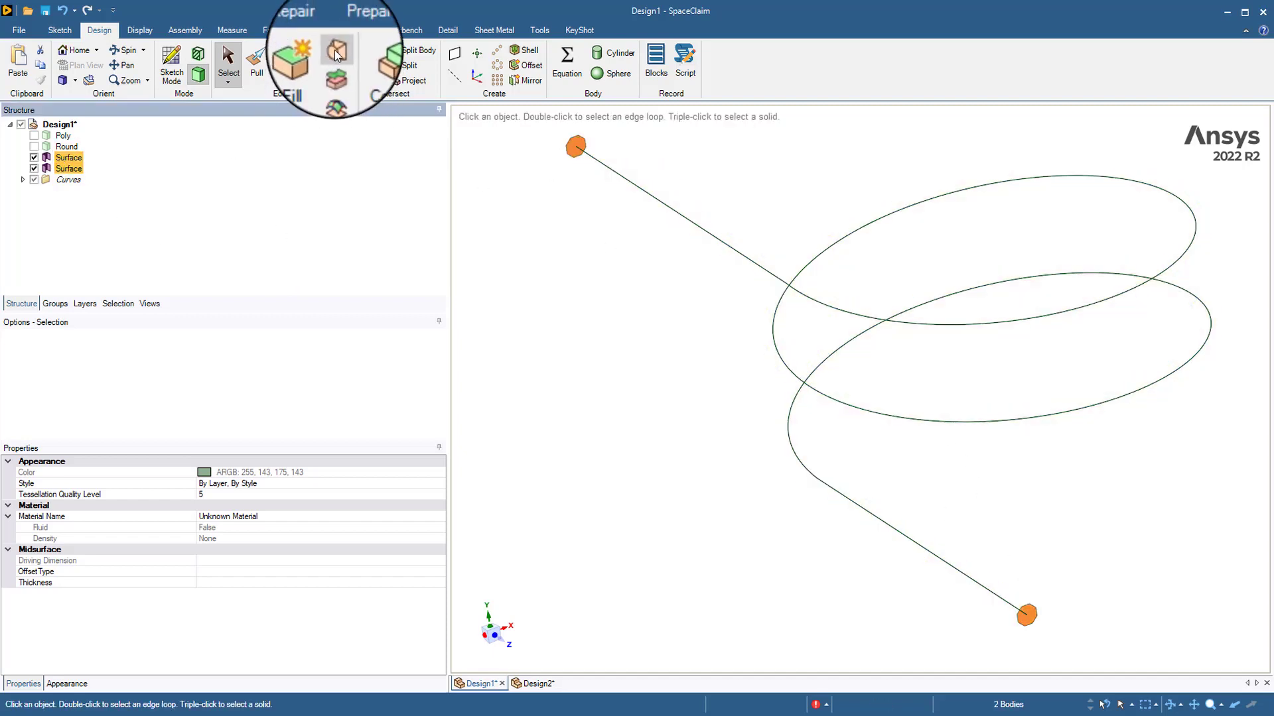
Blend the two end faces along the helix and upper straight line centerline into a solid coil
left_click(335, 51)
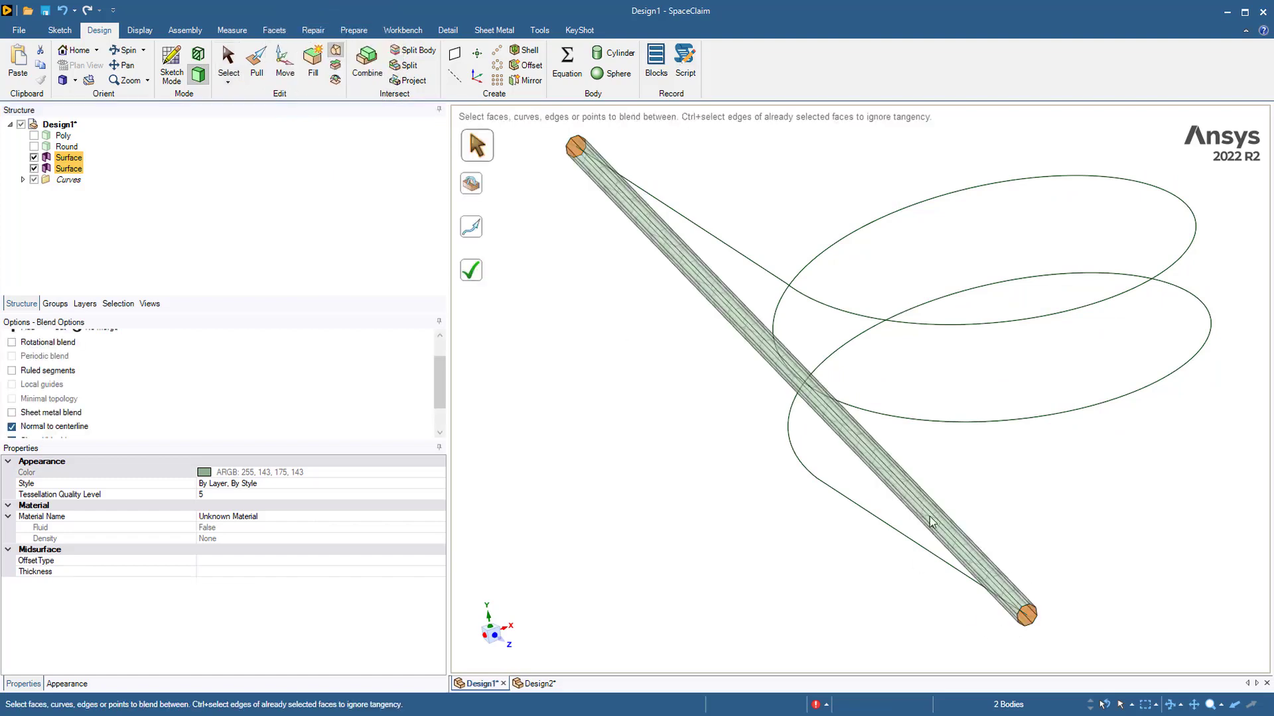
left_click(470, 229)
left_click(821, 486)
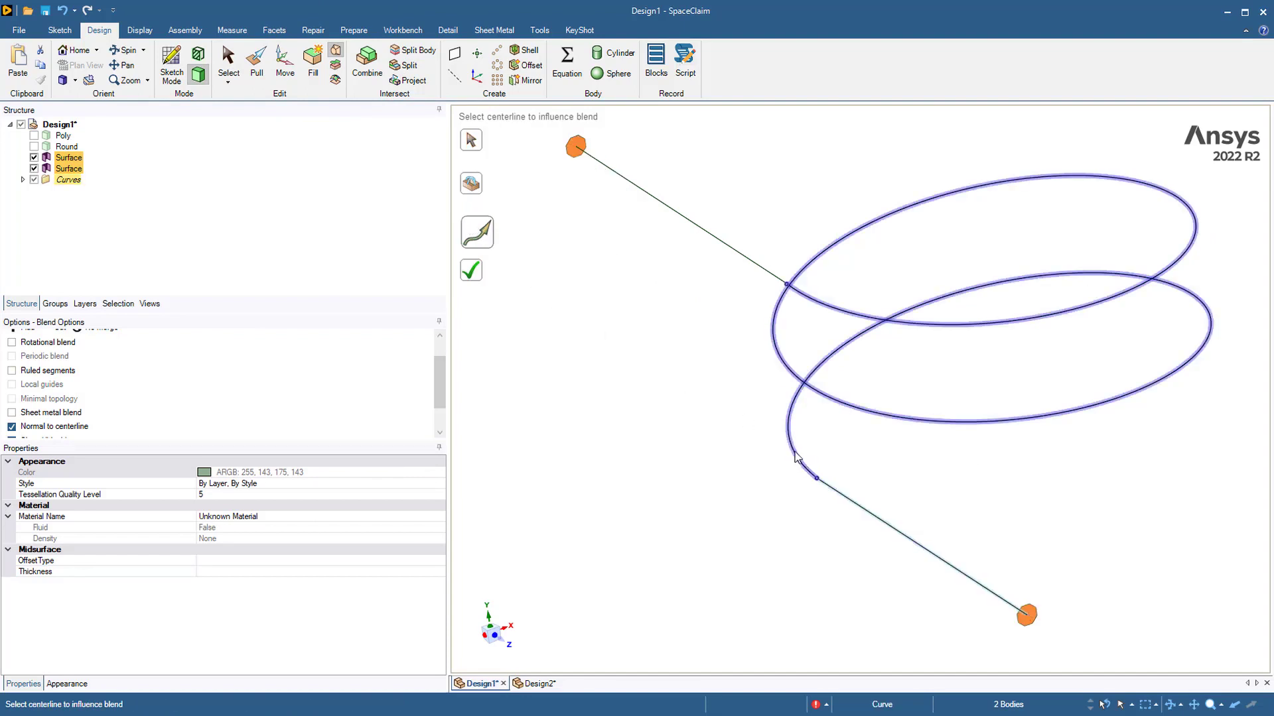
left_click(701, 228)
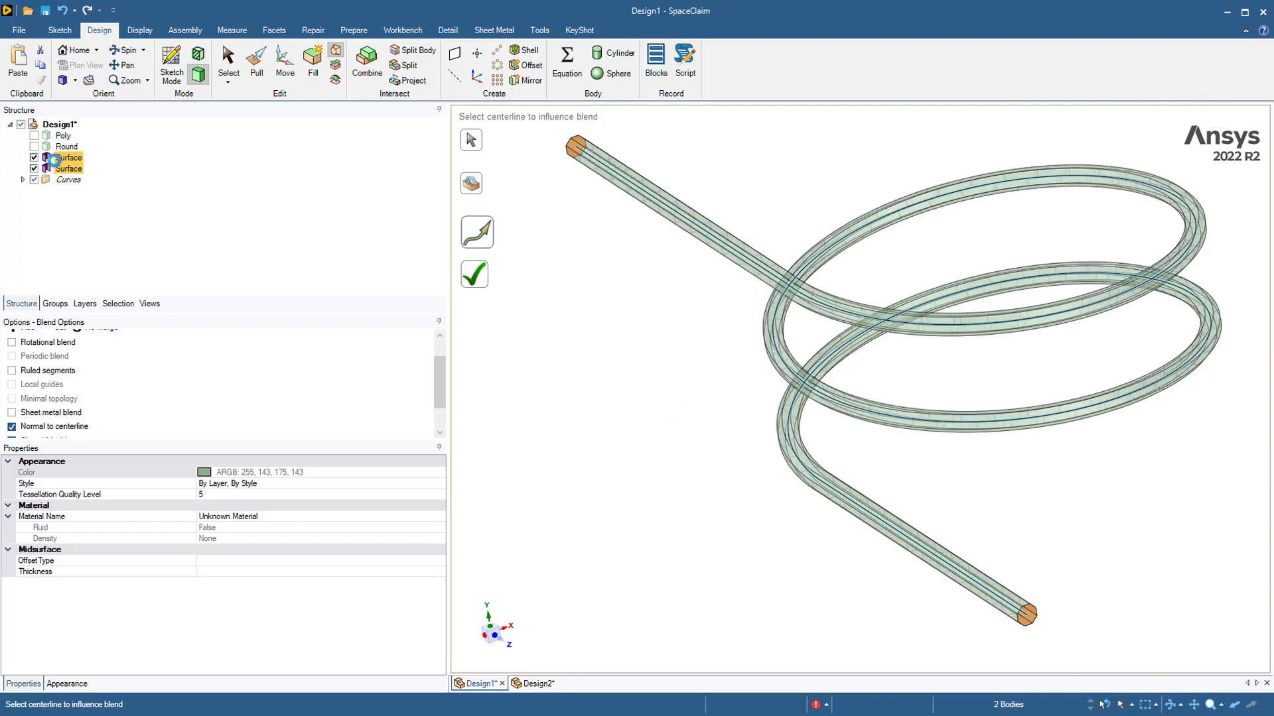
left_click(473, 274)
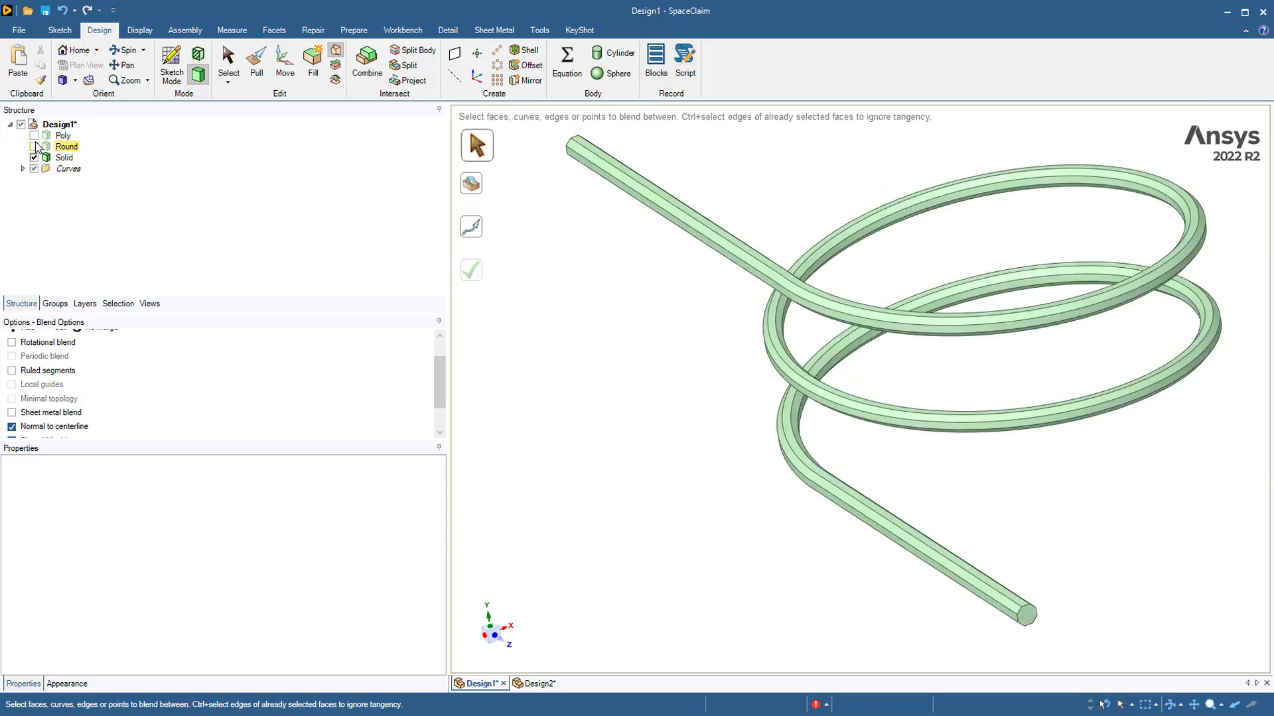
middle_click_drag(828, 470, 628, 355)
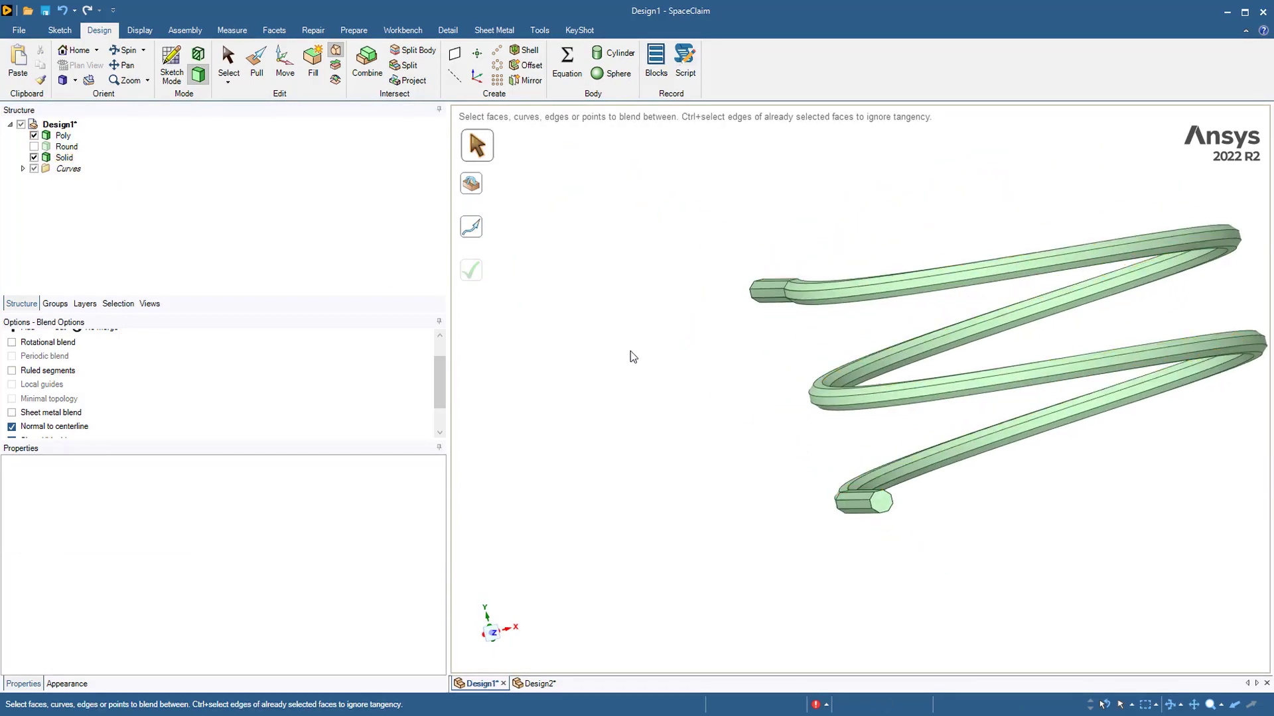
left_click(153, 158)
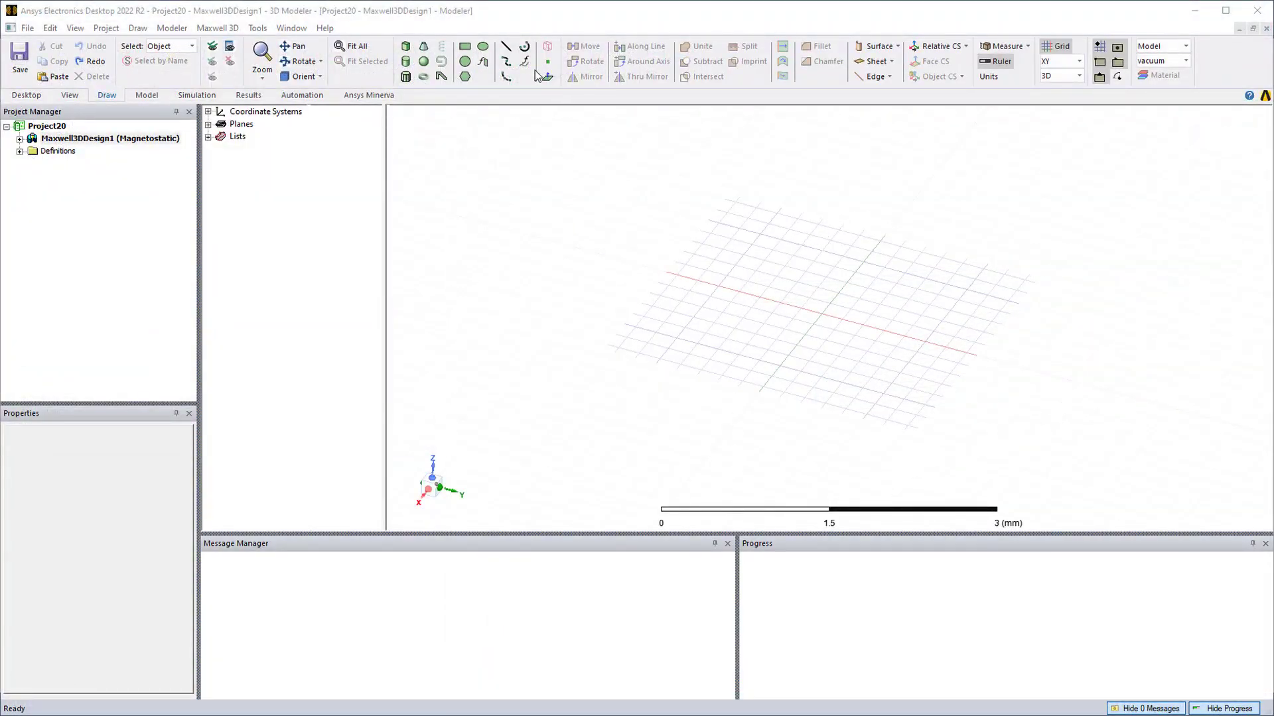
Draw a centre-point arc polyline centred at the origin
left_click(998, 46)
left_click(823, 313)
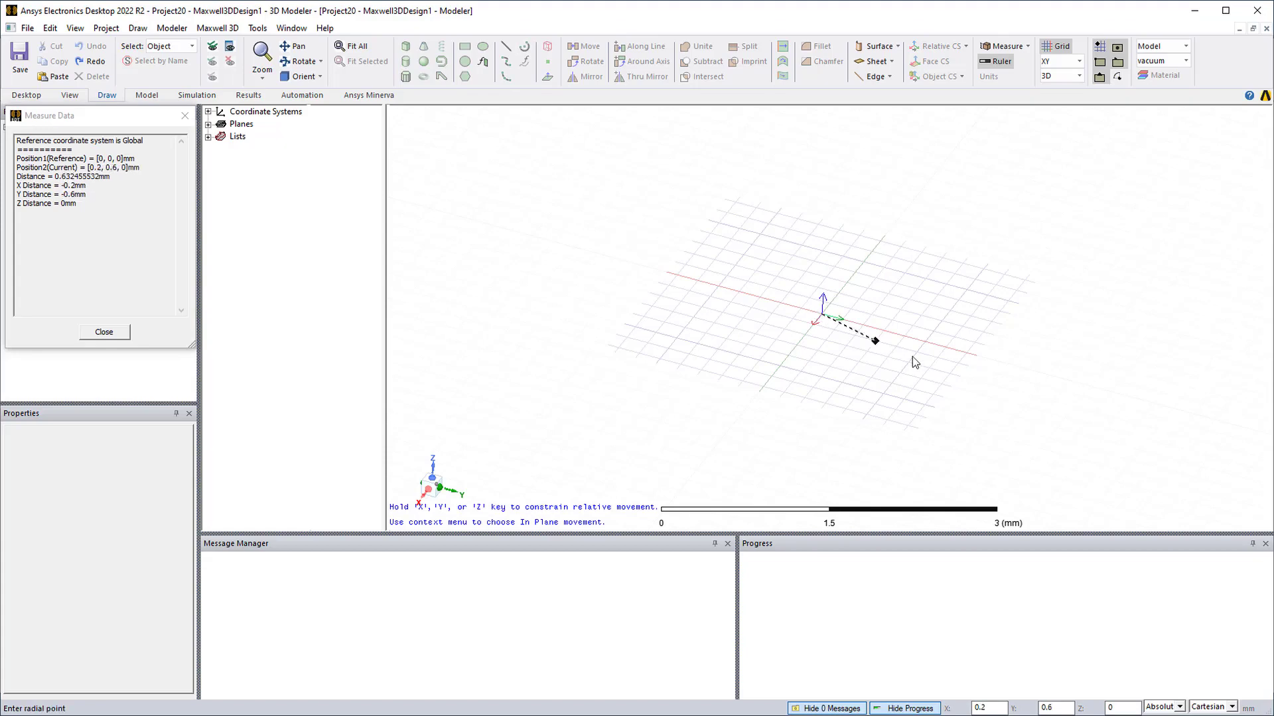
left_click(970, 354)
left_click(881, 242)
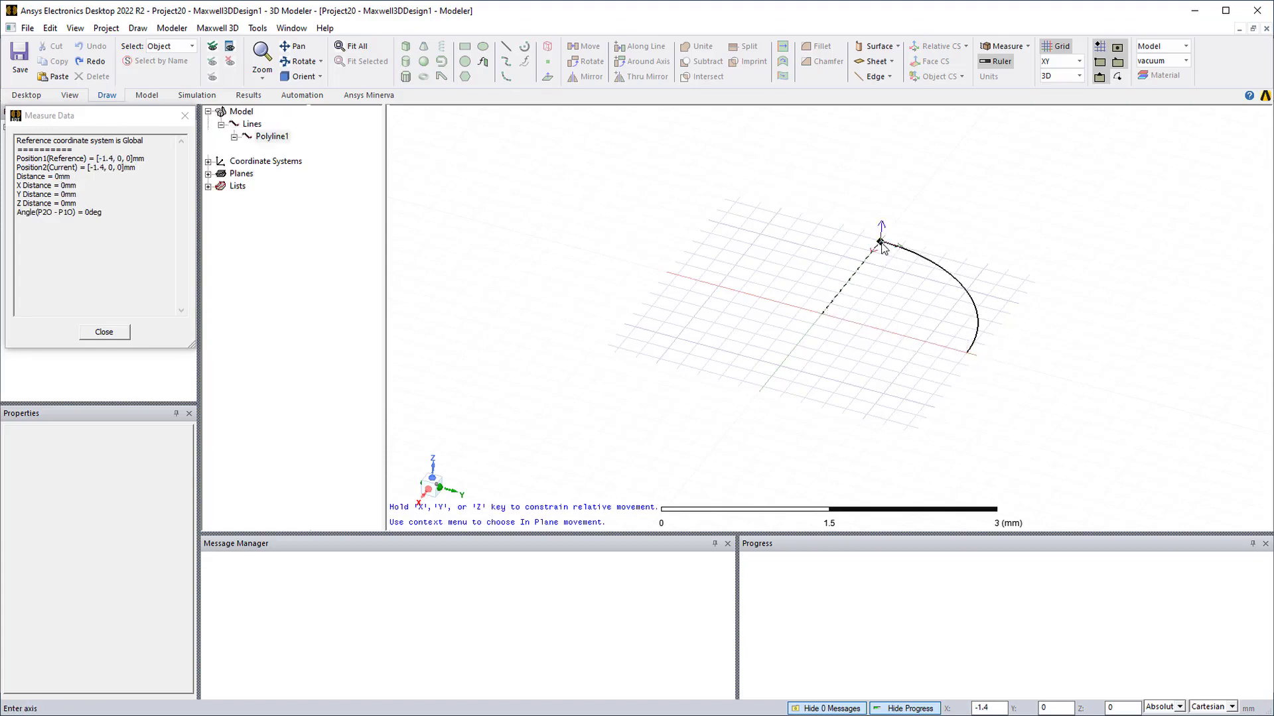
left_click(882, 244)
left_click(984, 301)
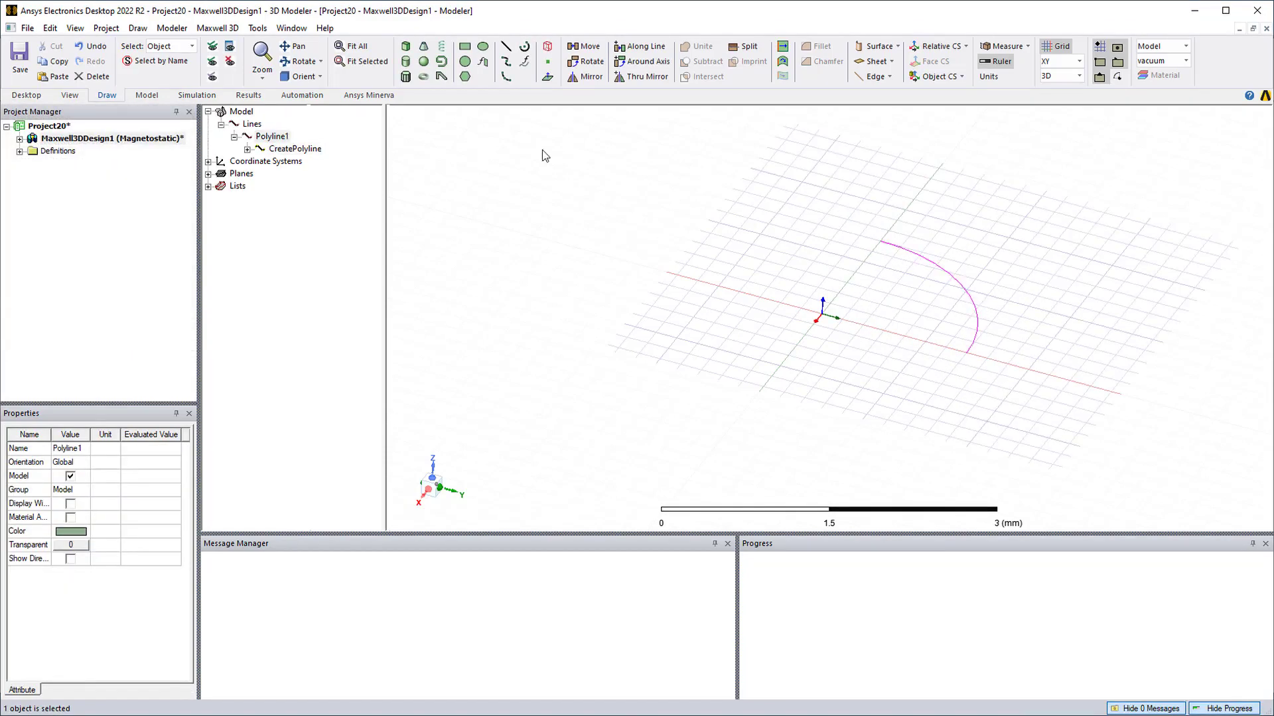
Draw an eight-sided regular polygon on the YZ plane at the arc's end
left_click(465, 78)
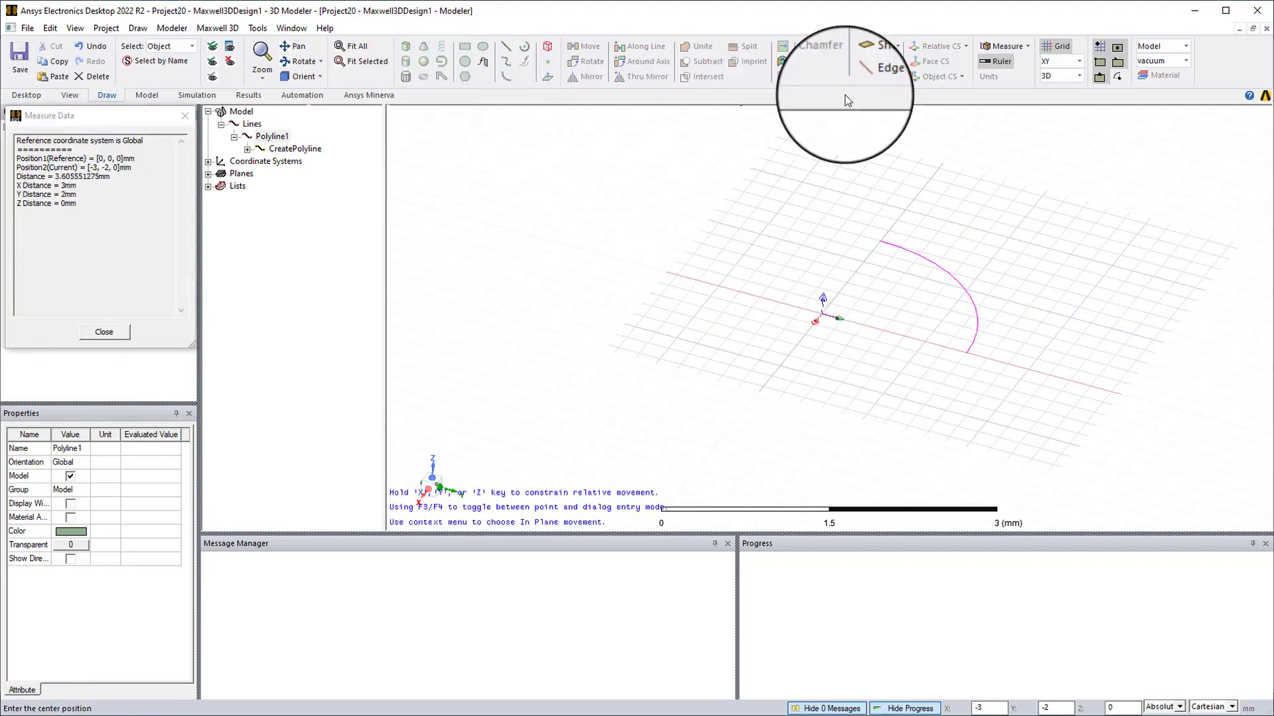
left_click(1068, 61)
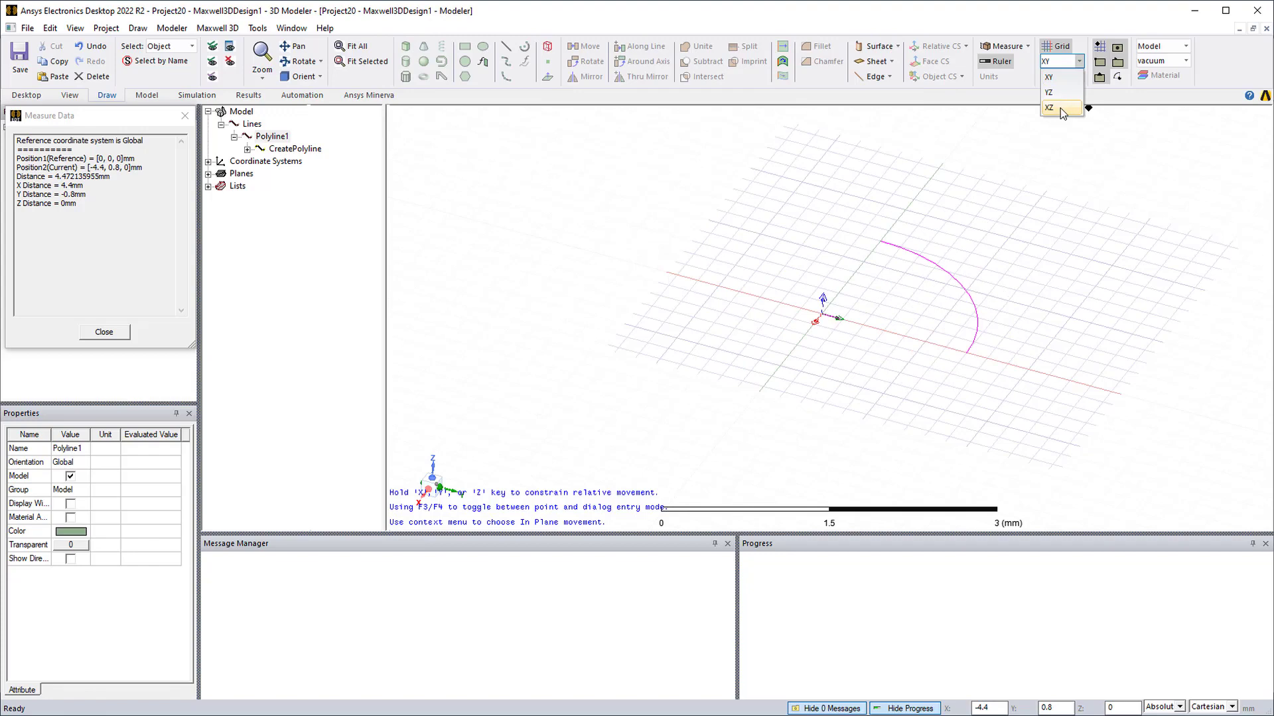
left_click(1061, 110)
left_click(1048, 62)
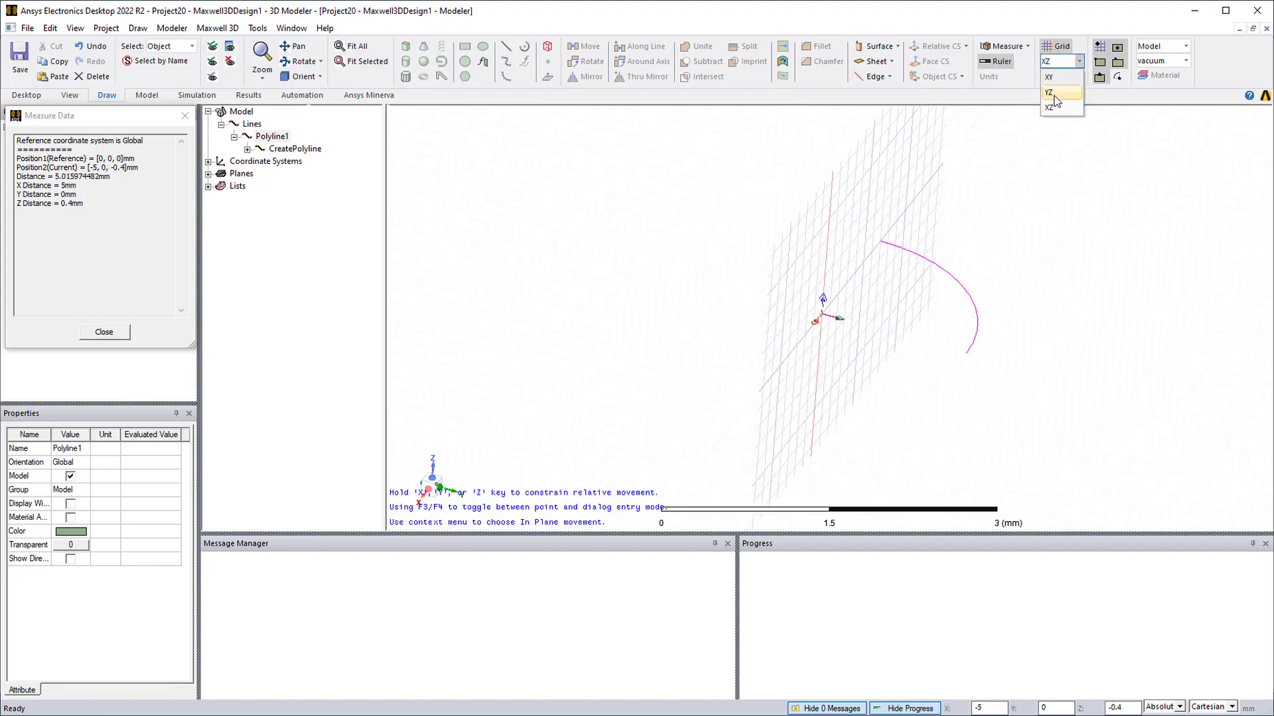
left_click(1057, 95)
left_click(967, 353)
left_click(983, 394)
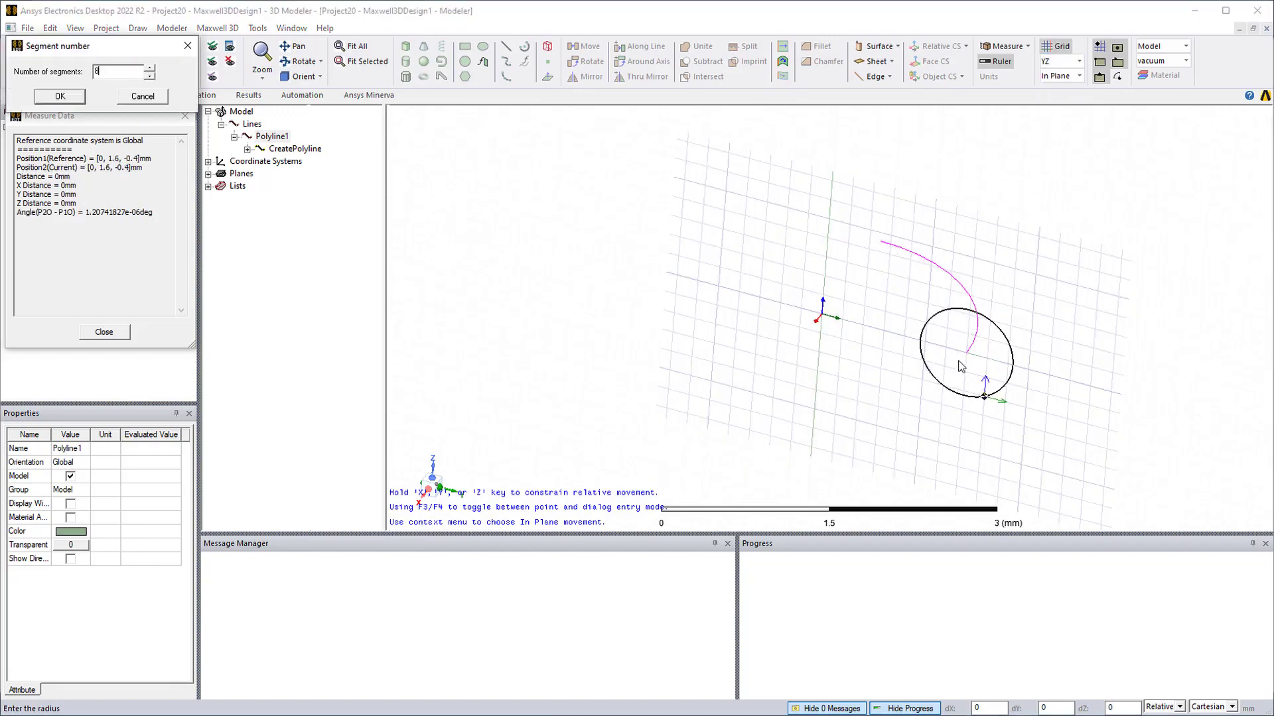
left_click(60, 96)
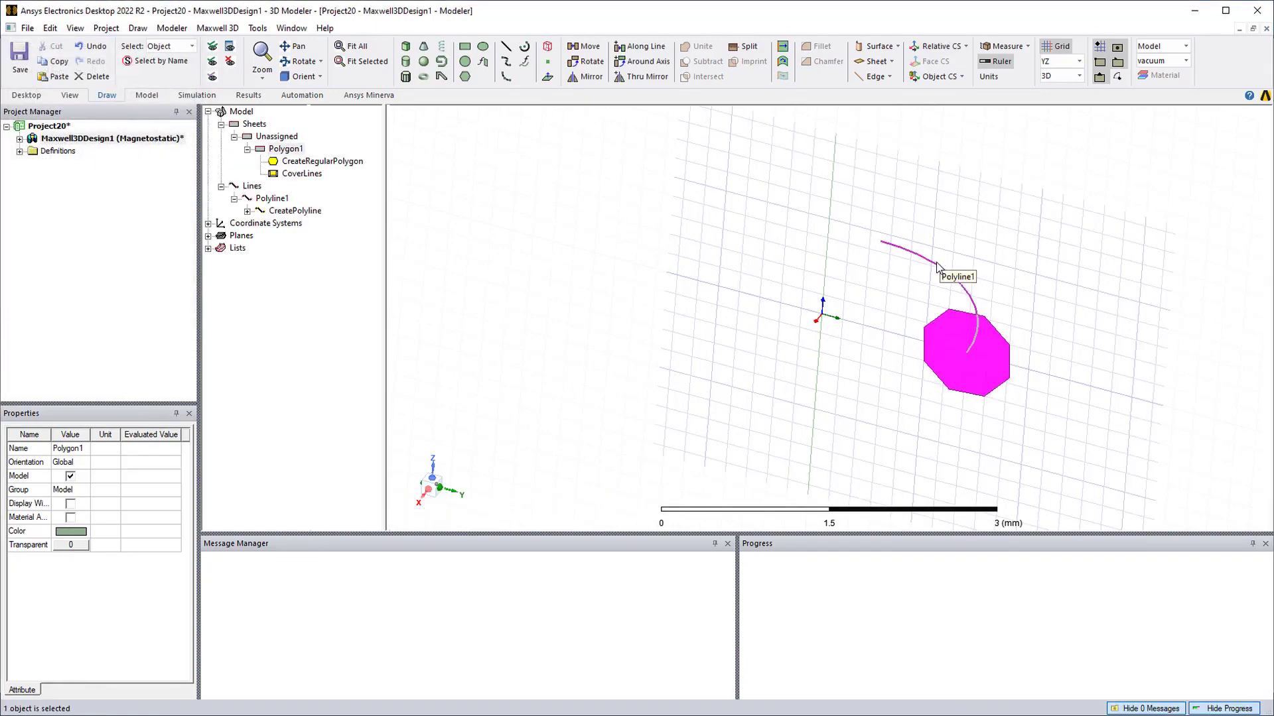
Sweep the polygon along the arc with zero twist, then hide the resulting Polygon1 solid
left_click(959, 273, "ctrl")
left_click(783, 76)
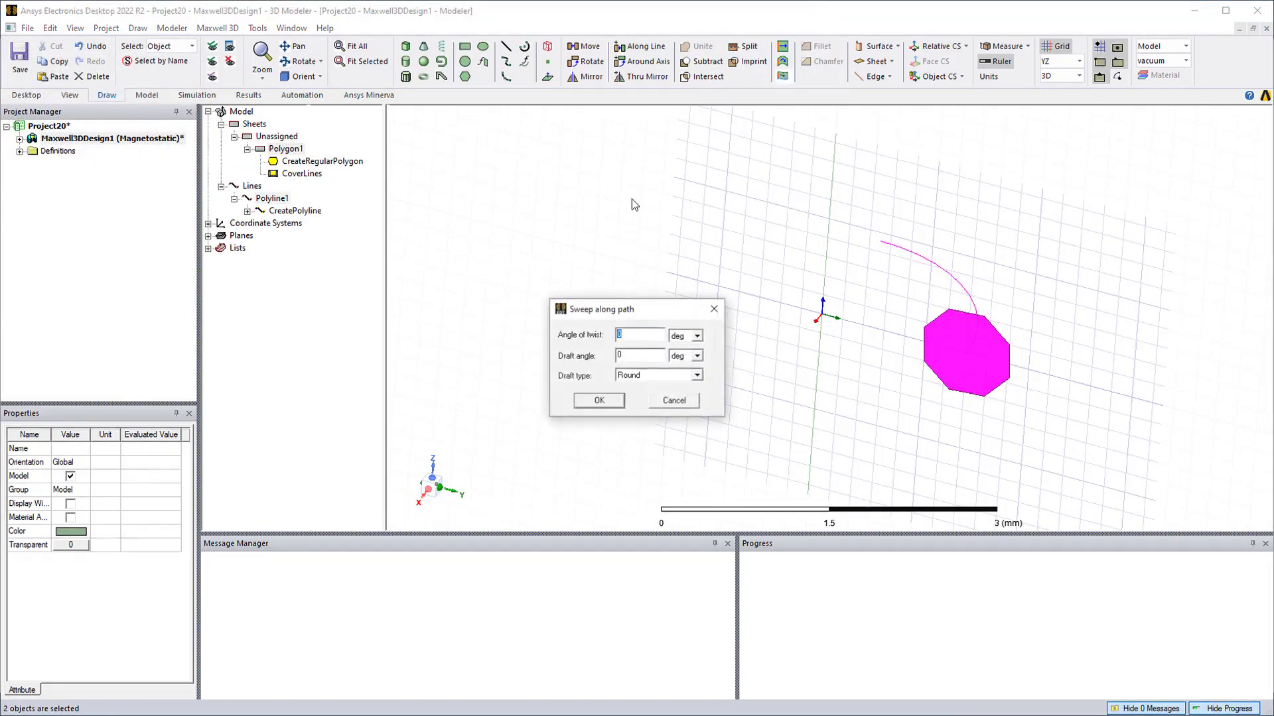
left_click(598, 401)
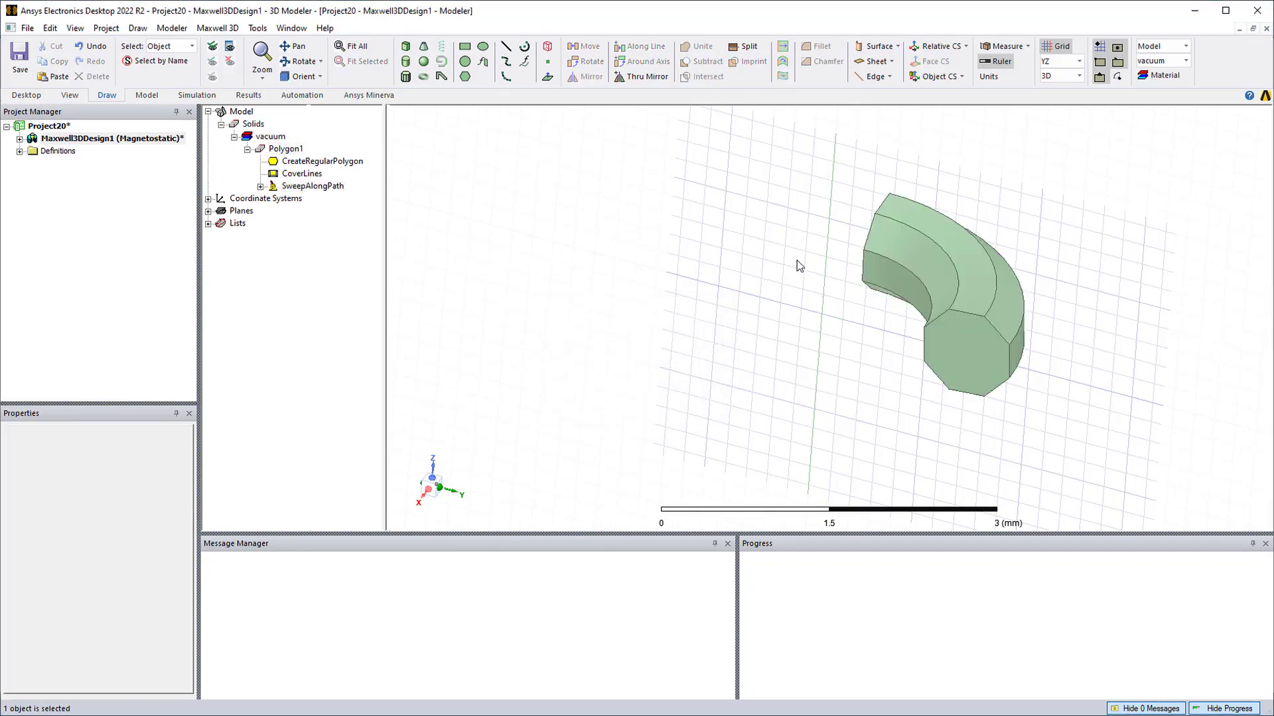
left_click_drag(800, 265, 842, 298, "alt")
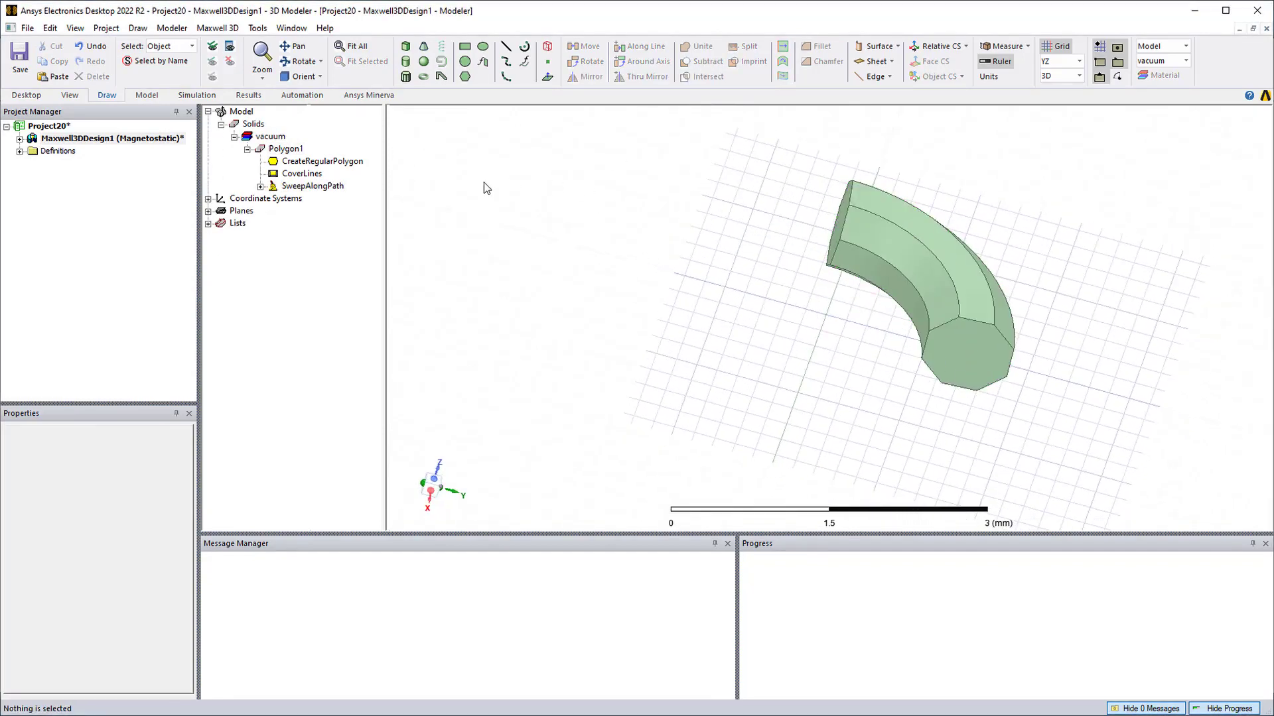
left_click(293, 152)
left_click(230, 61)
left_click(138, 28)
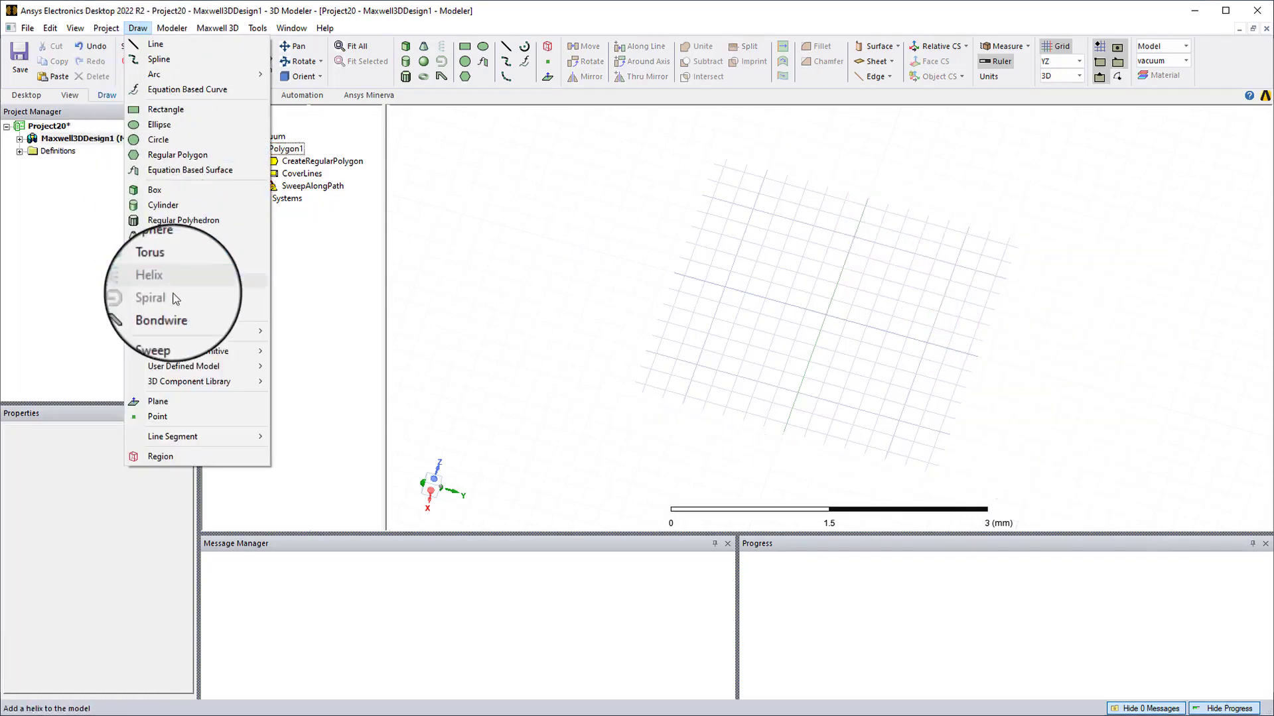
Insert a SegmentedHelix PolygonHelix primitive with the default square-section, two-turn parameters
mouse_move(189, 353)
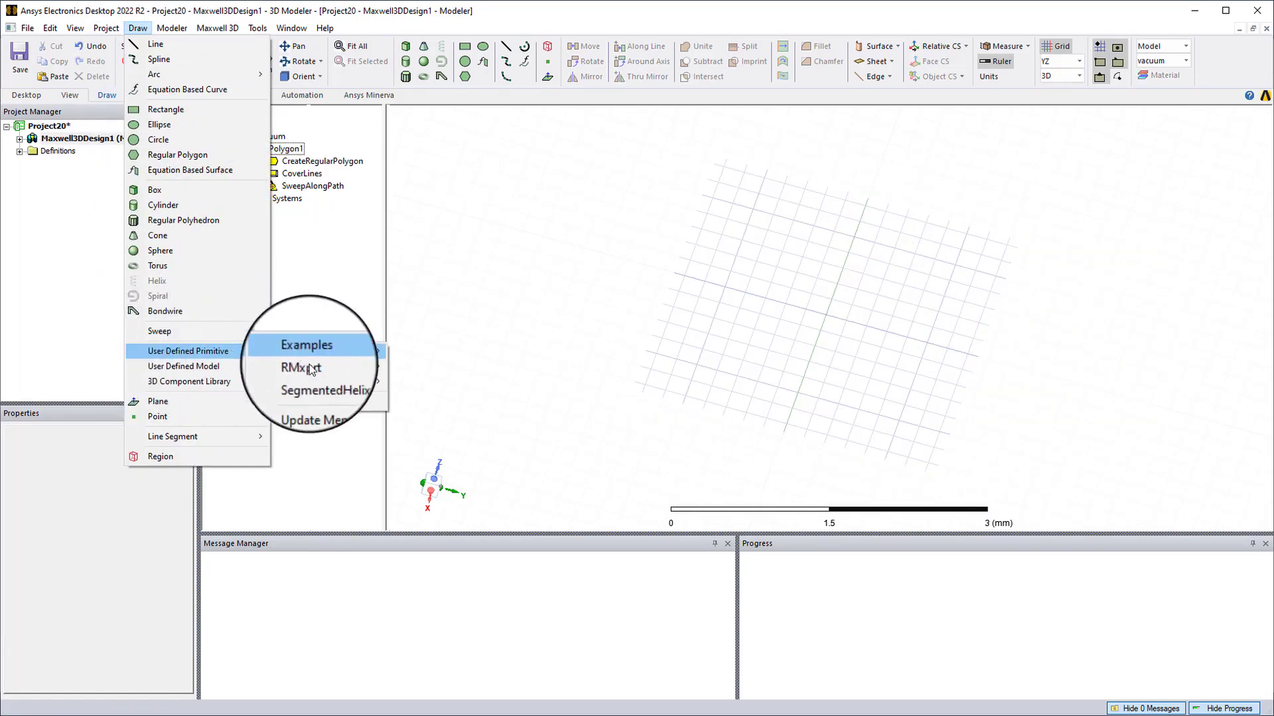
mouse_move(362, 381)
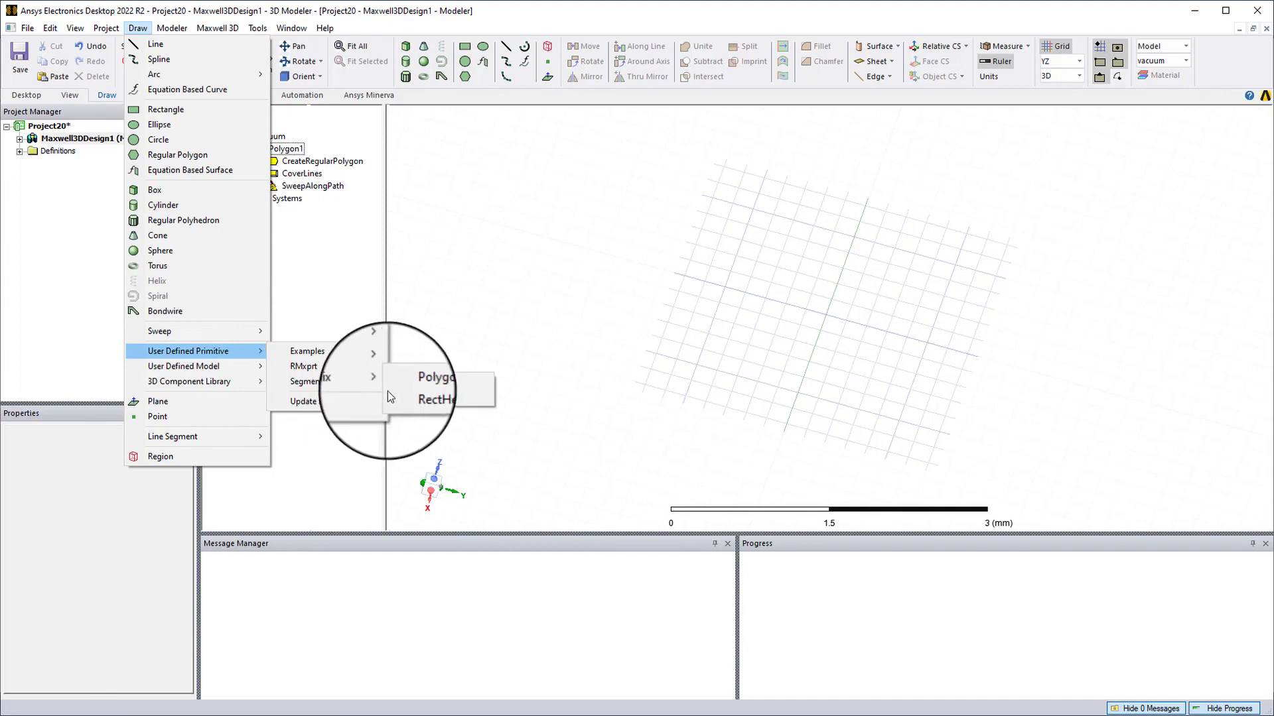
left_click(436, 386)
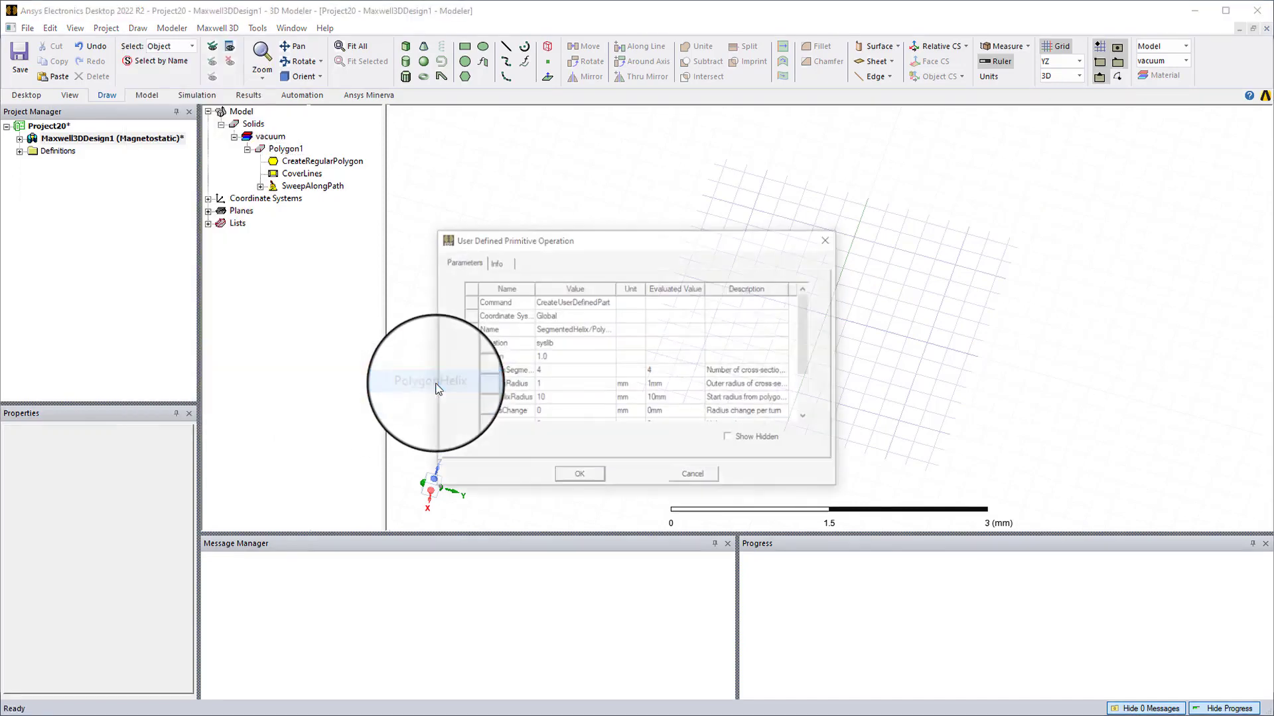
left_click(578, 477)
left_click_drag(862, 372, 813, 242, "alt")
left_click(265, 200)
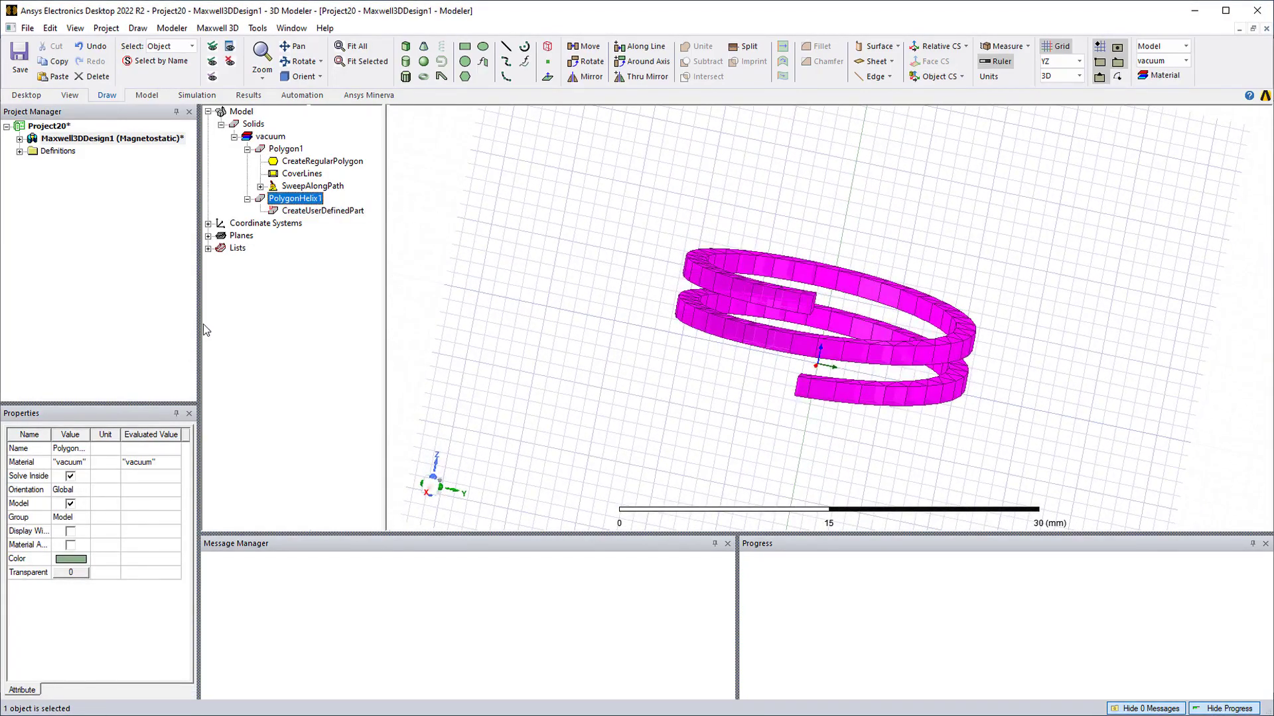
left_click_drag(199, 321, 286, 321)
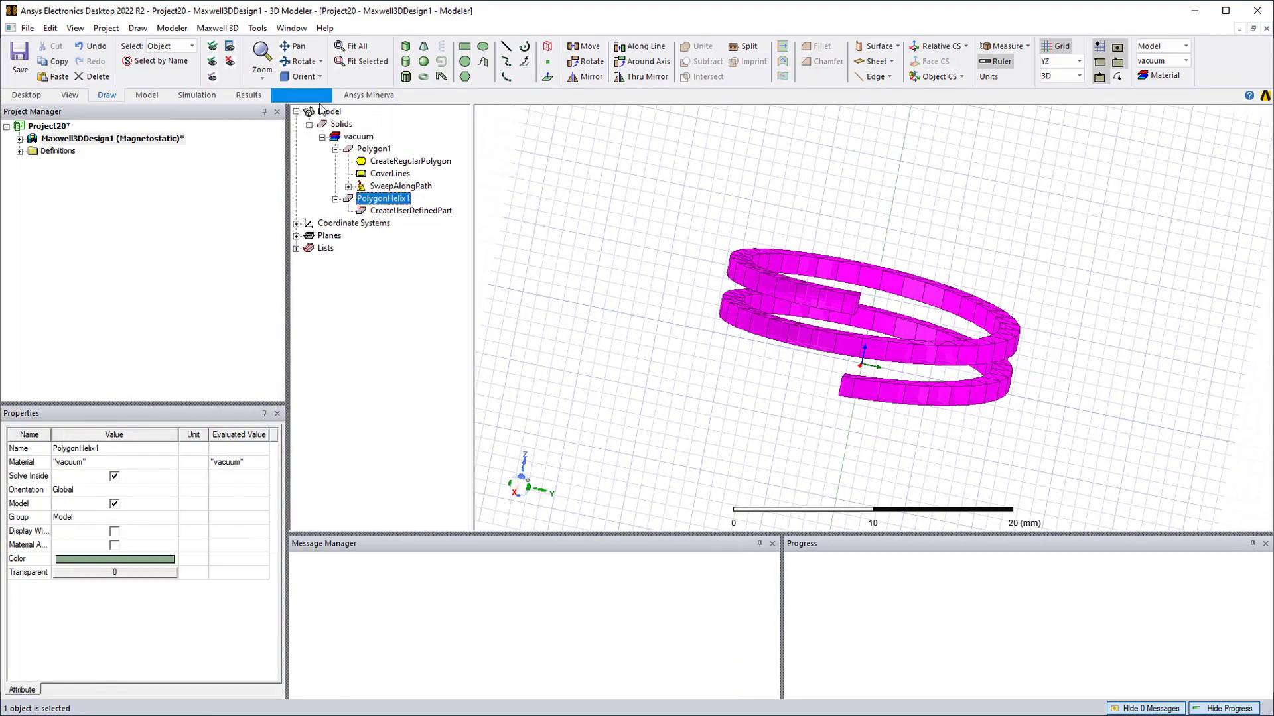
Show PolygonHelix1's construction parameters in Properties, widening the name and value columns
left_click(411, 211)
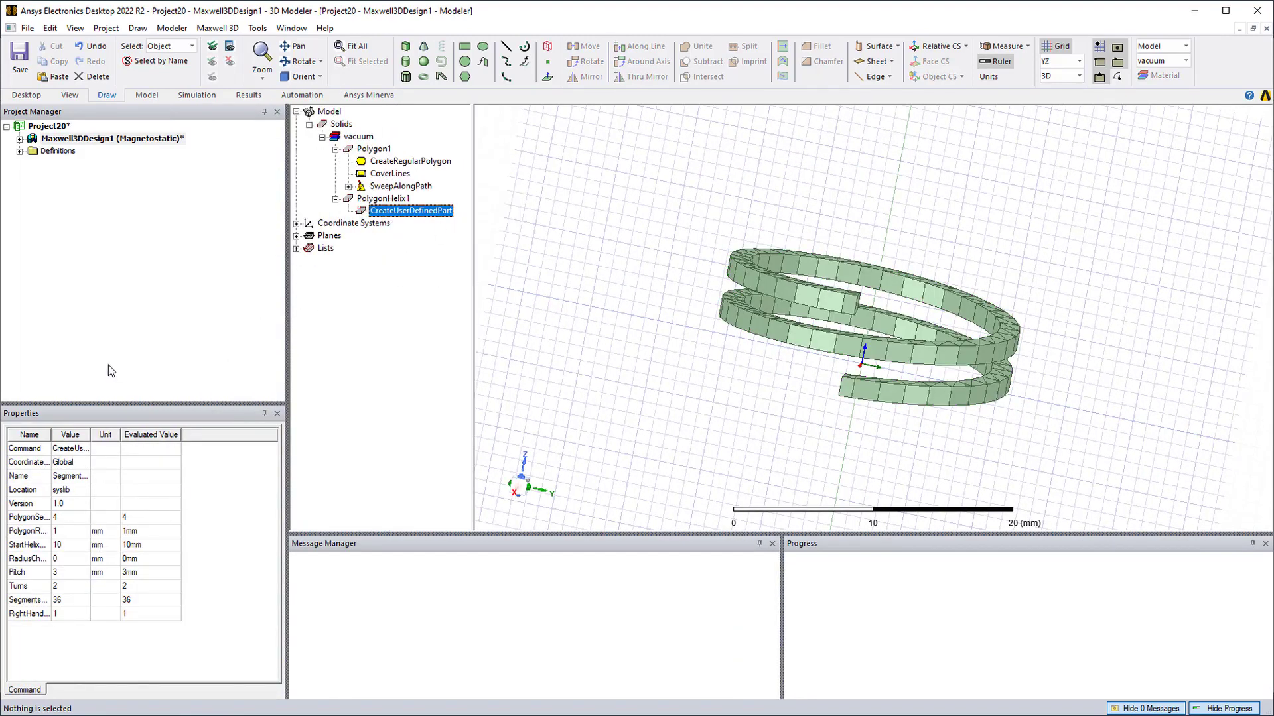
left_click(53, 435)
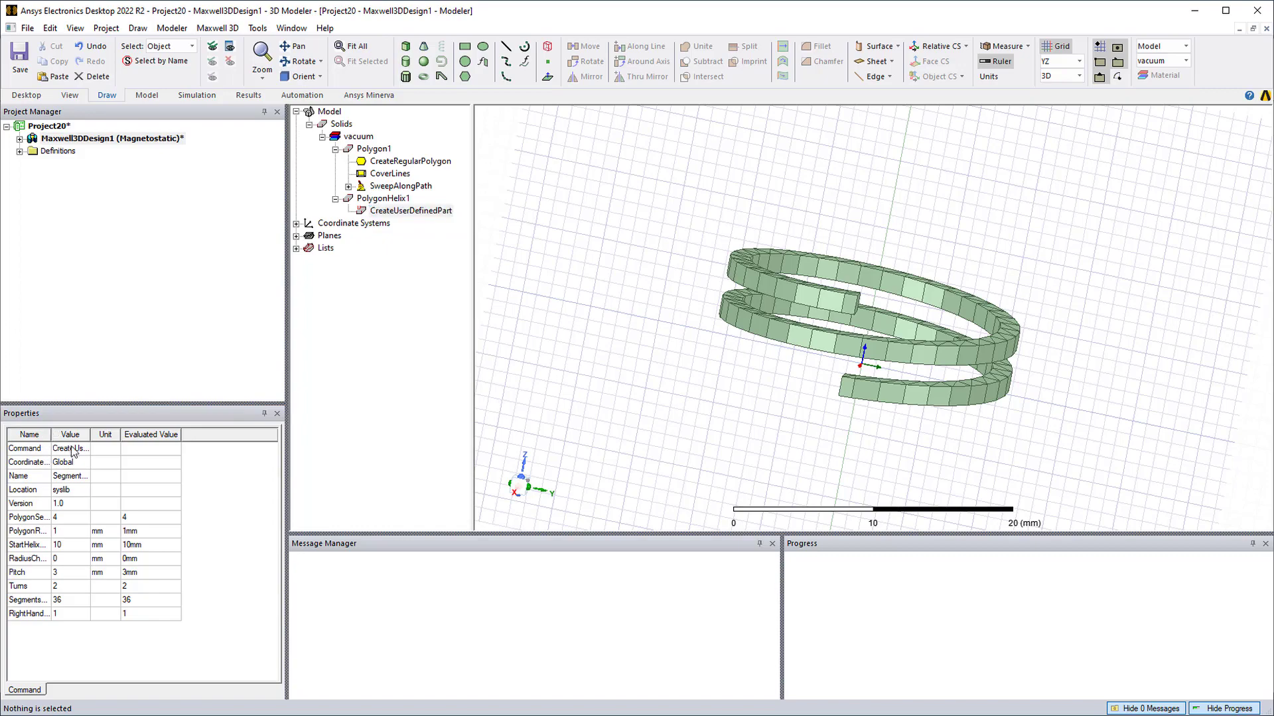
left_click_drag(89, 433, 132, 433)
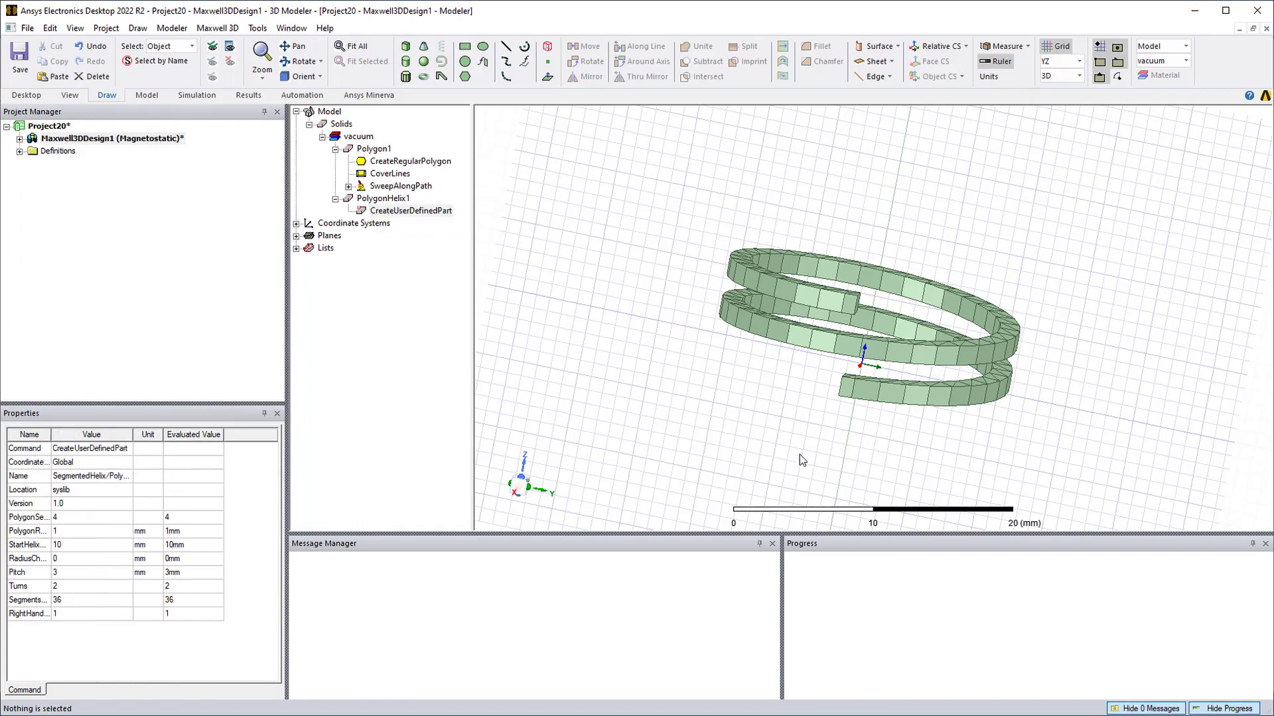
left_click_drag(798, 455, 900, 483, "alt")
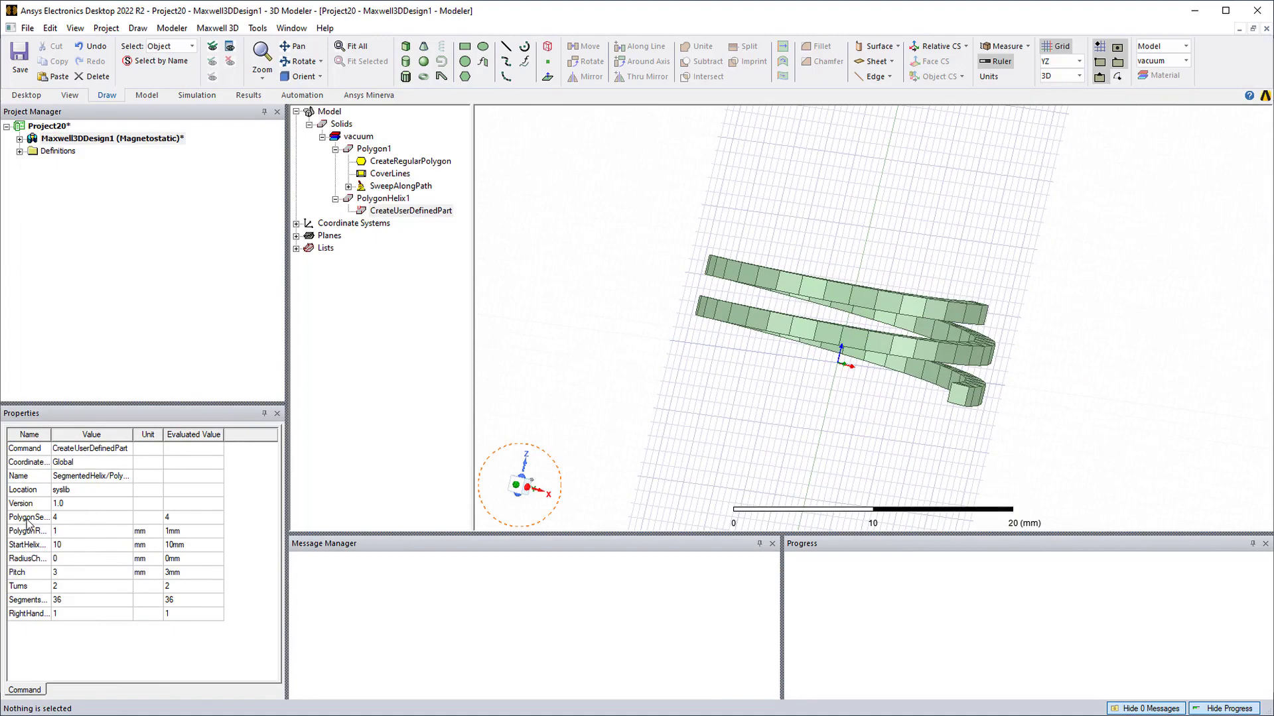
double_click(52, 434)
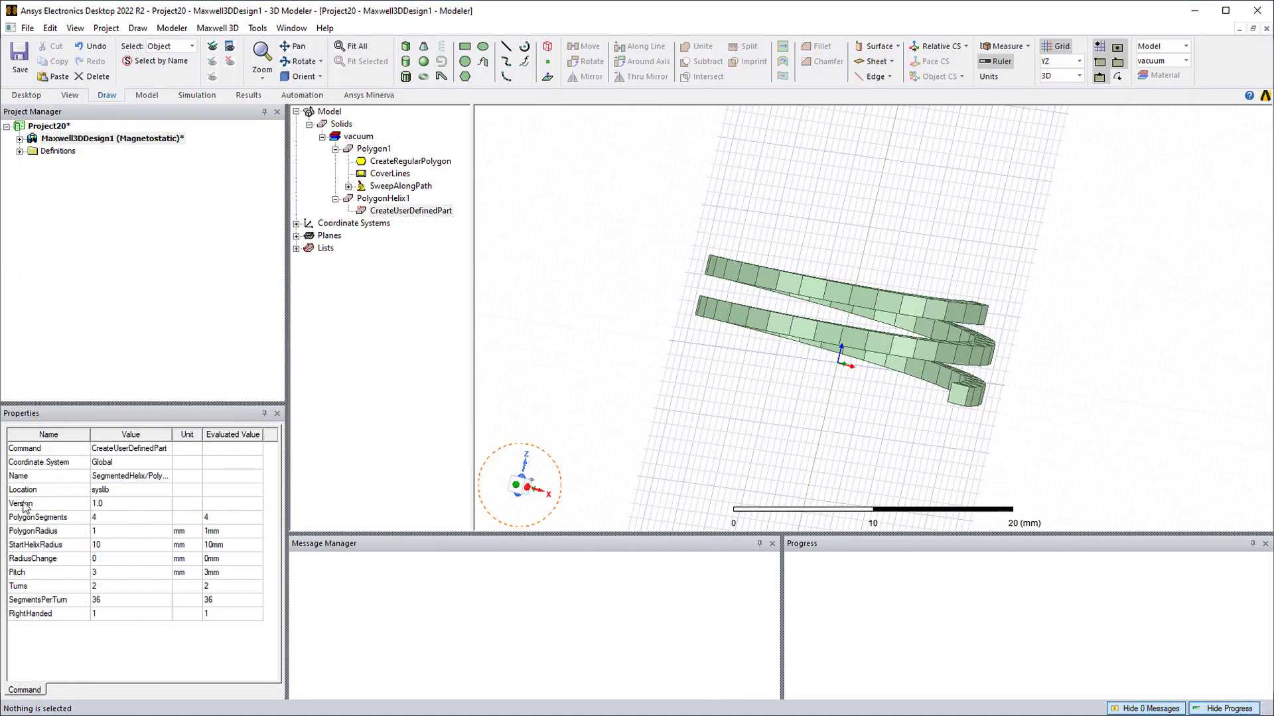
Set PolygonSegments to 8 for an octagonal section, then 0 for a round tube
left_click(99, 518)
key("Return")
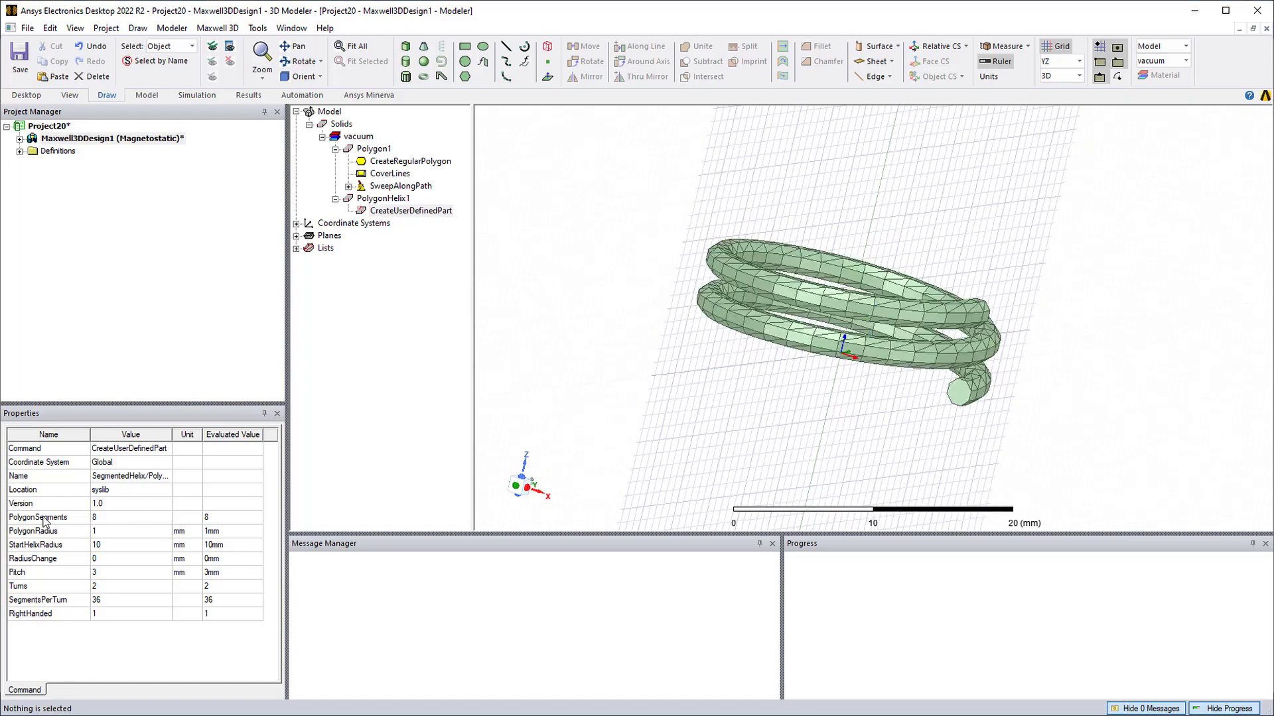
left_click(102, 519)
key("Return")
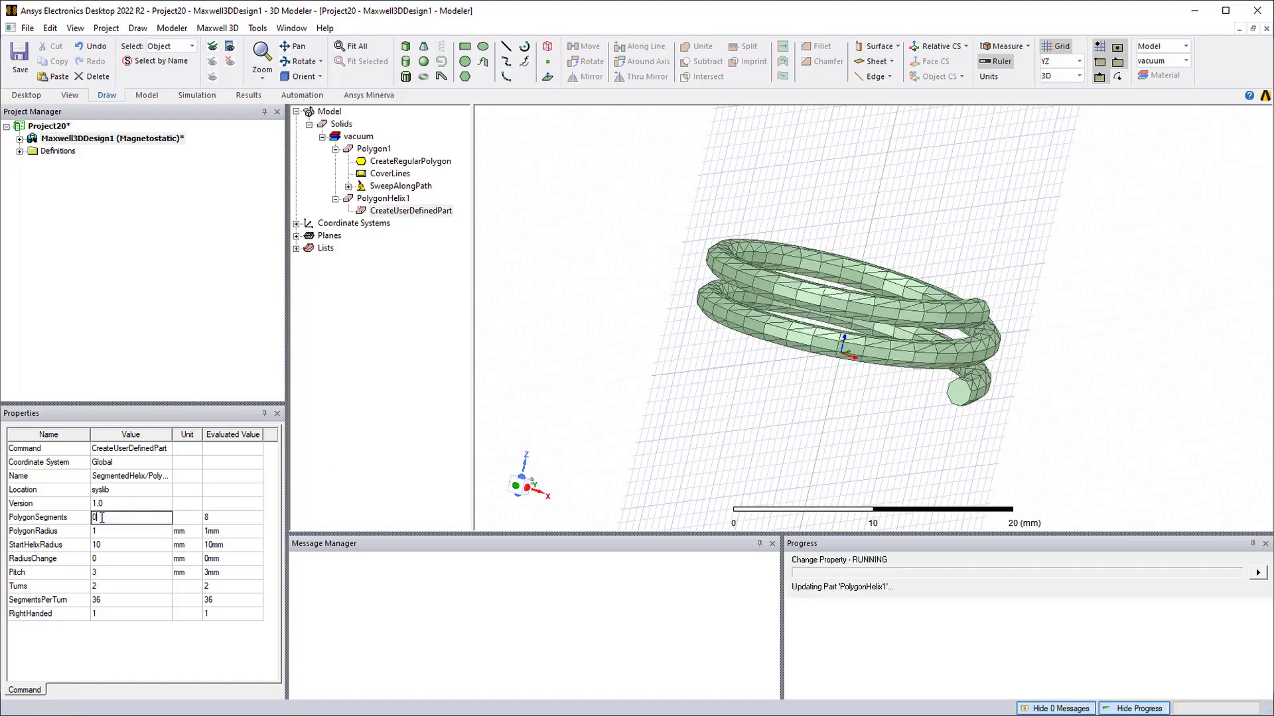
left_click_drag(920, 324, 949, 403, "alt")
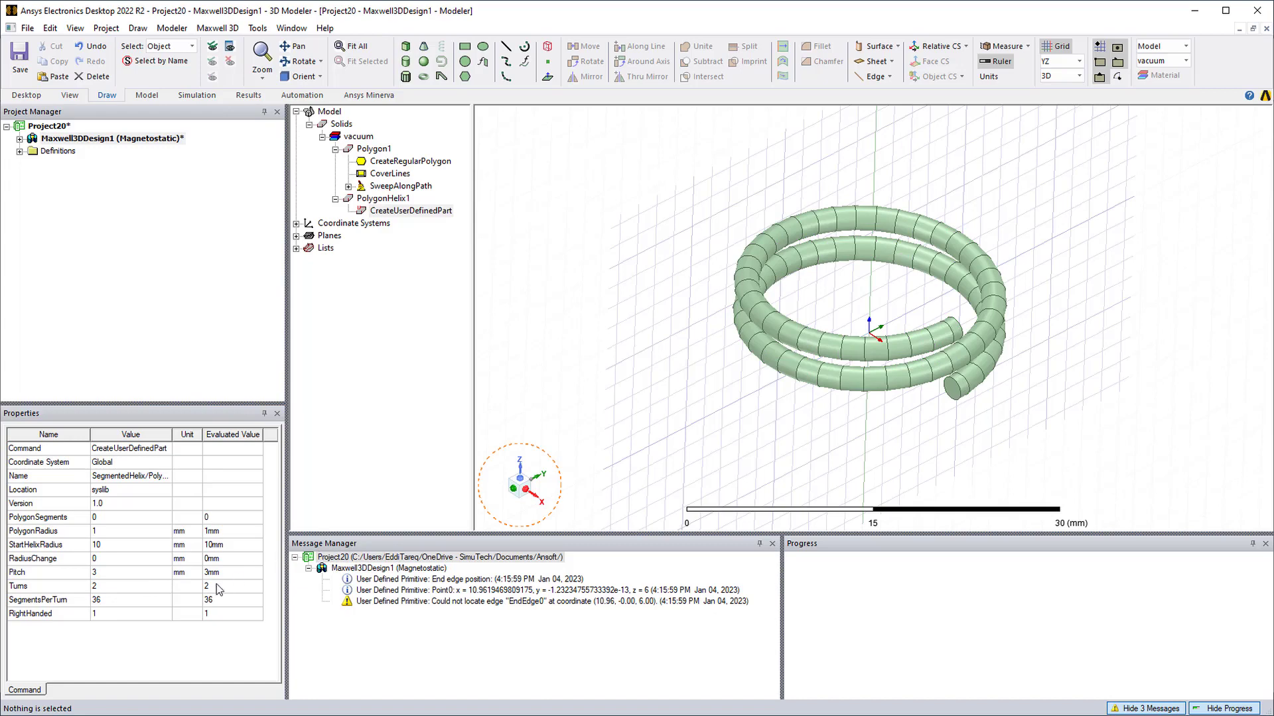
Set SegmentsPerTurn to 12 and view the segmented coil from above
left_click(128, 603)
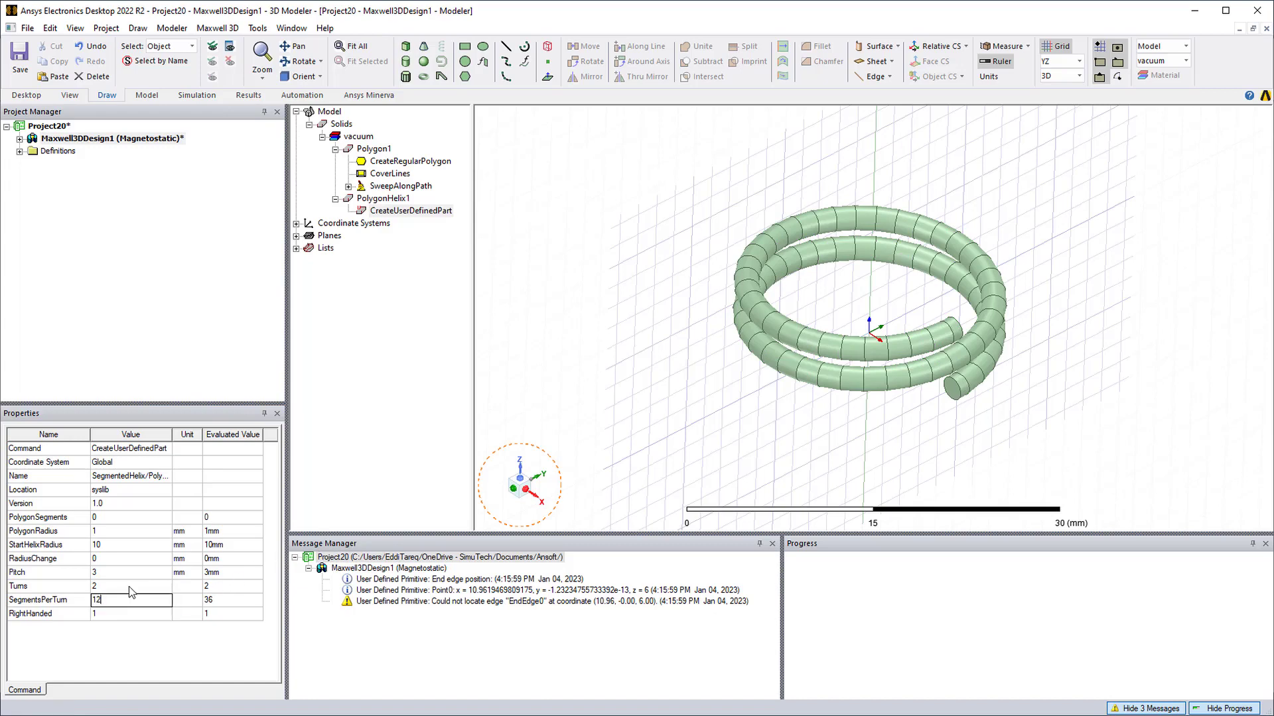
type("12")
key("Return")
left_click_drag(789, 199, 787, 316, "alt")
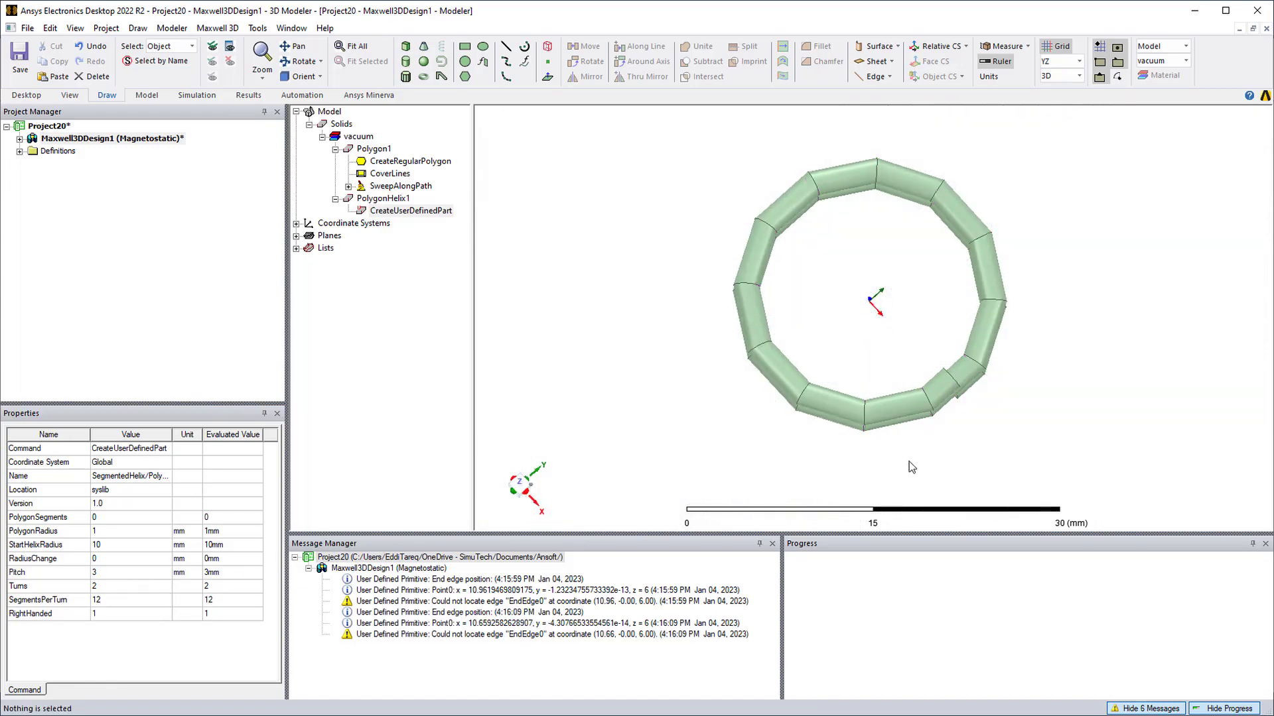
double_click(800, 337, "alt")
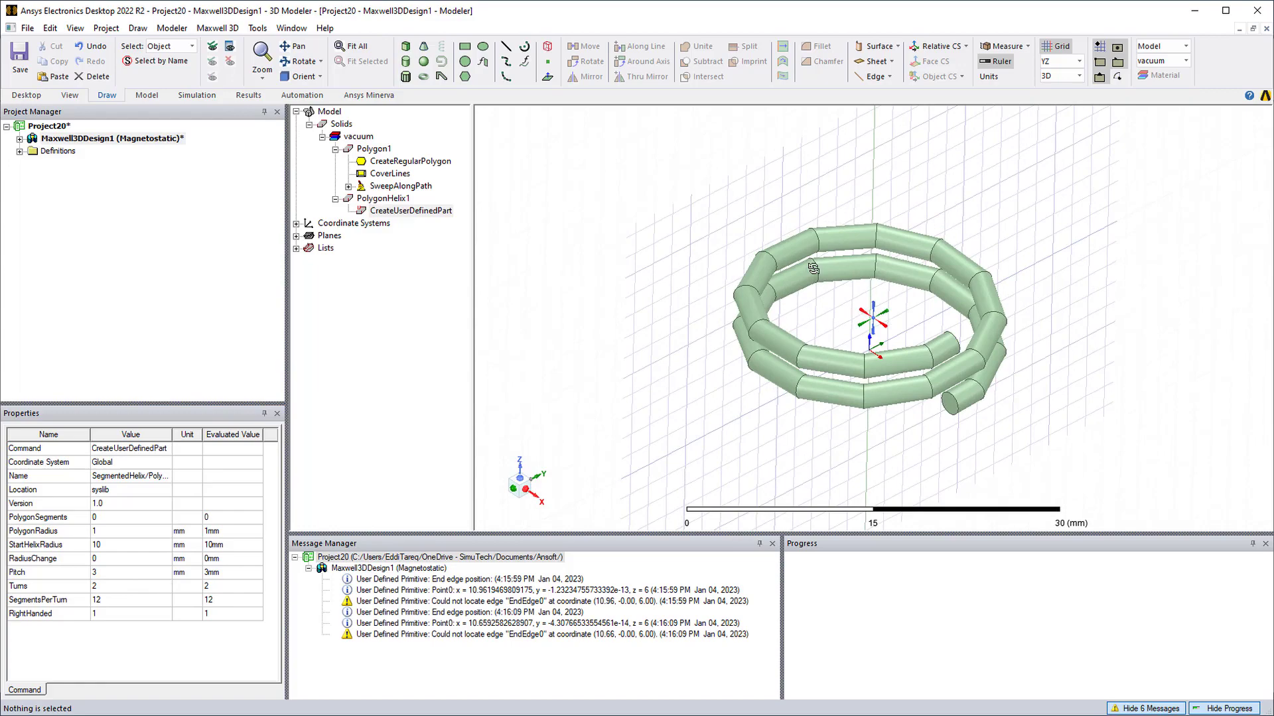
Change SegmentsPerTurn to 0 for a smooth, unsegmented coil
left_click(103, 599)
type("0")
key("Return")
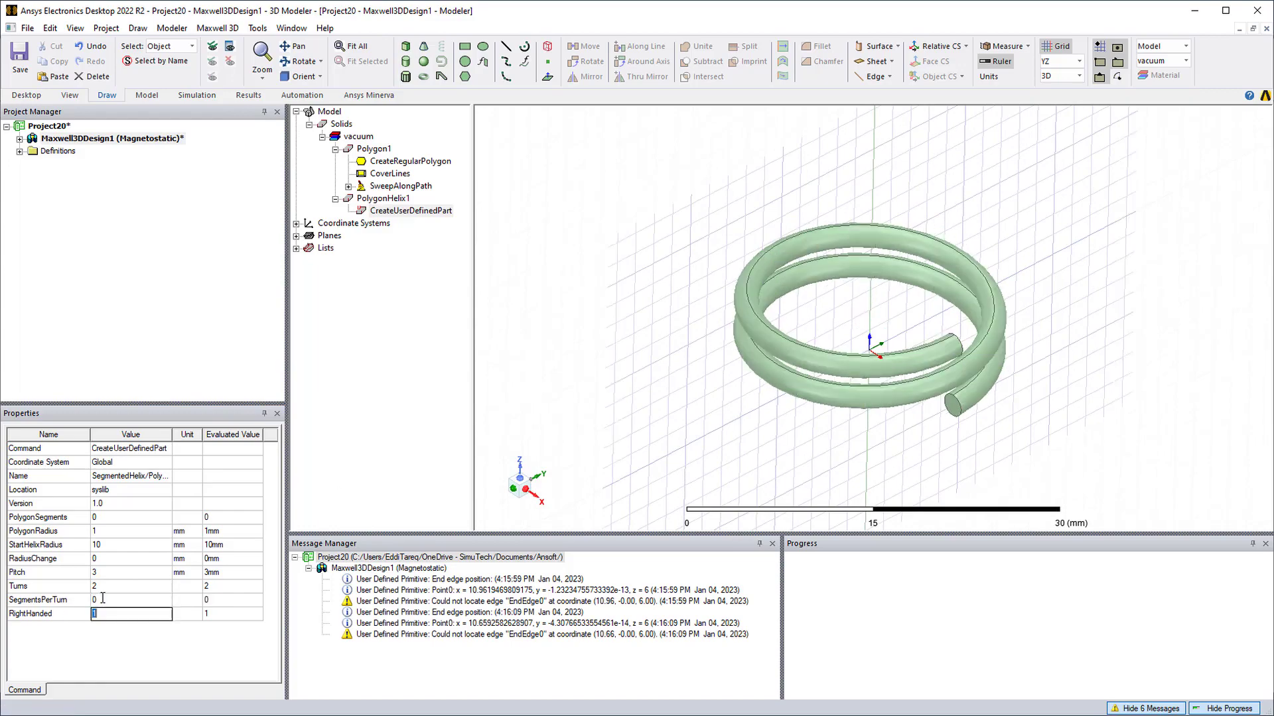